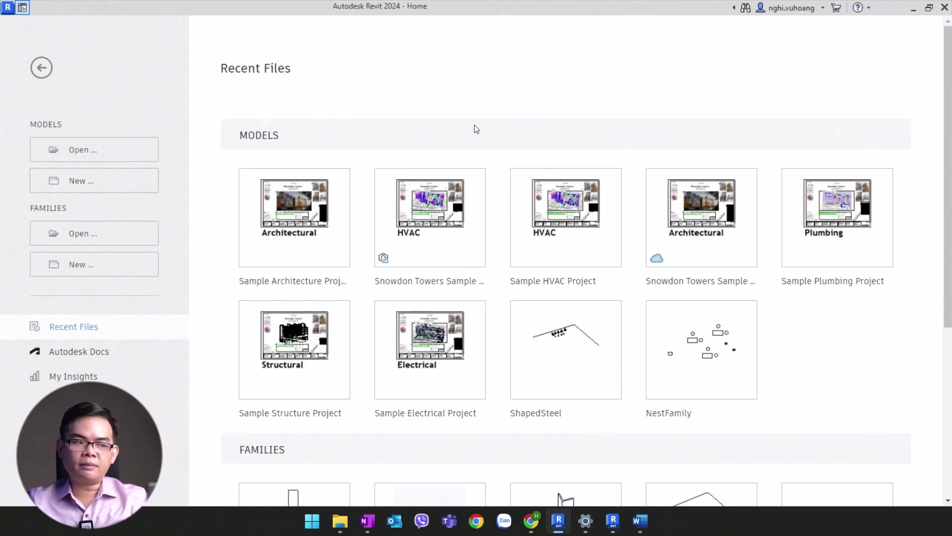
# Step: Start a new project, review the Template file dropdown options, then cancel without creating one
pyautogui.click(112, 187)
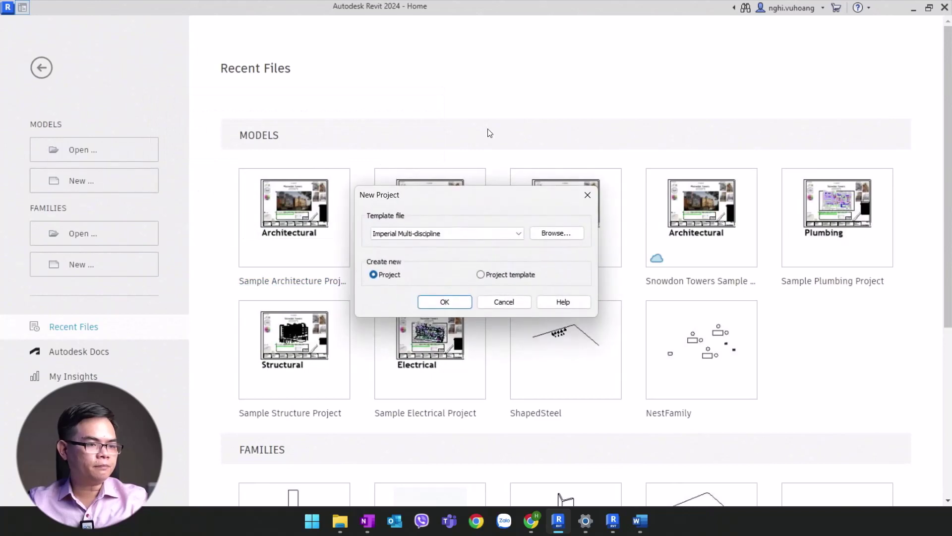
pyautogui.click(508, 233)
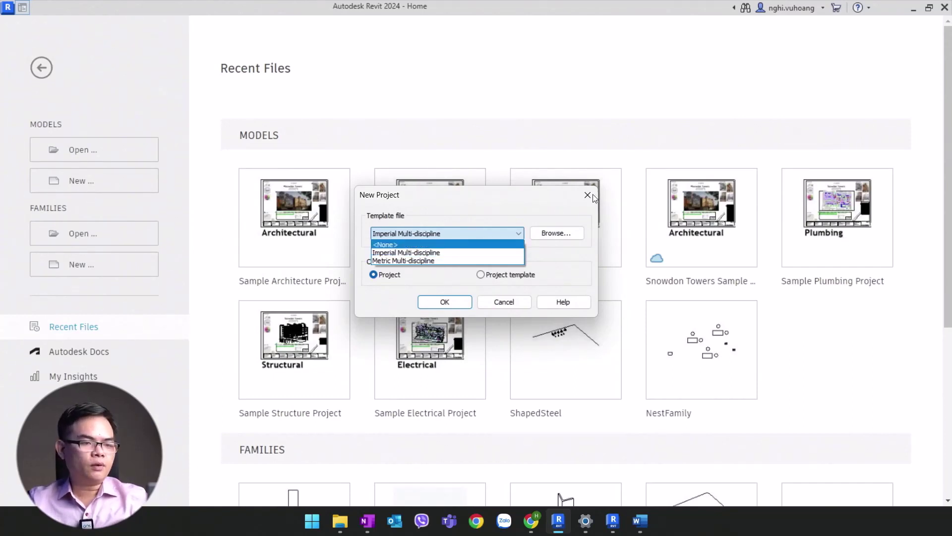
pyautogui.click(521, 307)
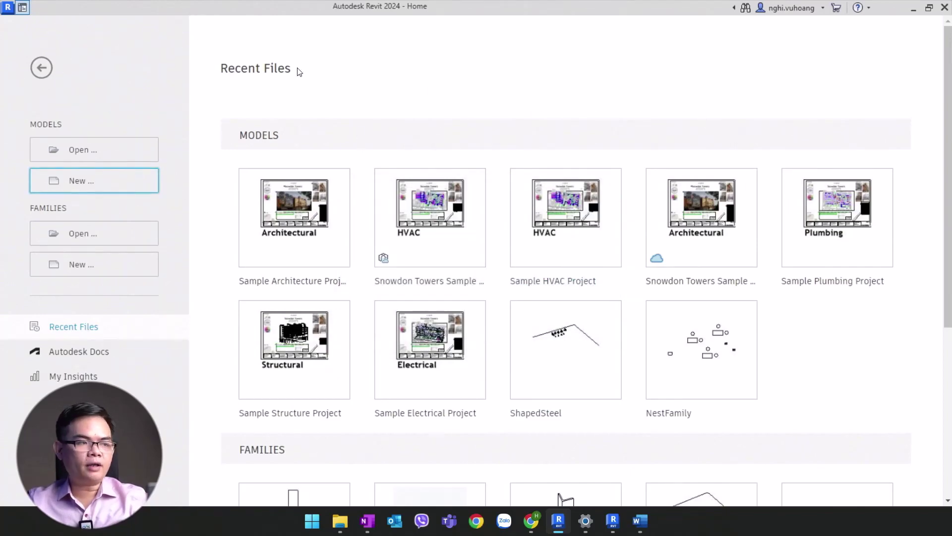
# Step: Open Snowdon Towers Sample Architectural from Recent Files and nudge its 3D view right
pyautogui.click(23, 8)
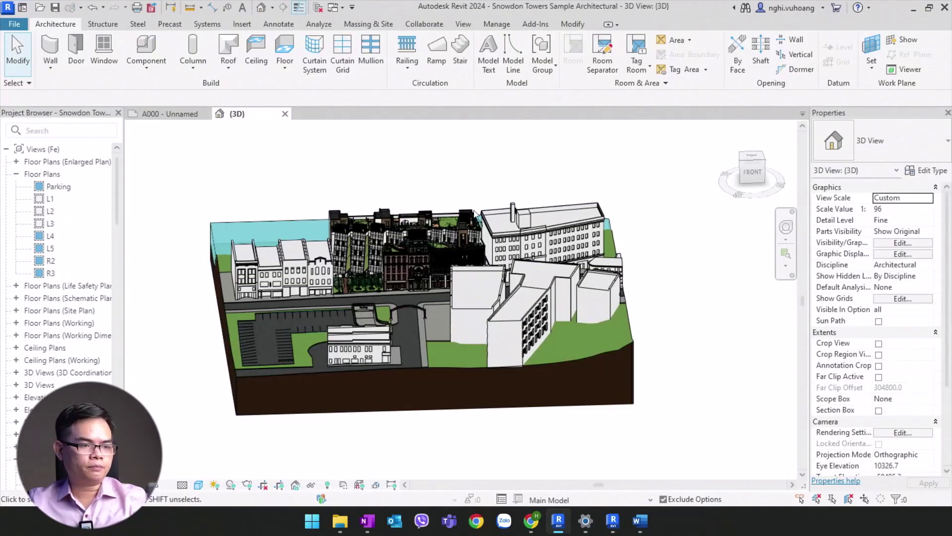
pyautogui.moveTo(445, 195); pyautogui.dragTo(479, 186, button='middle')
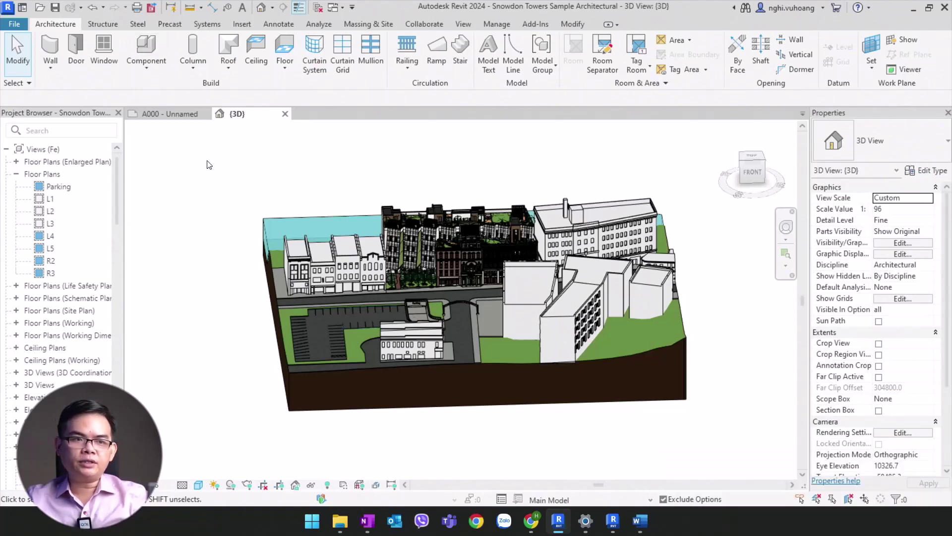
# Step: Set the UI active theme to Dark in Options > Colors and apply it
pyautogui.click(22, 23)
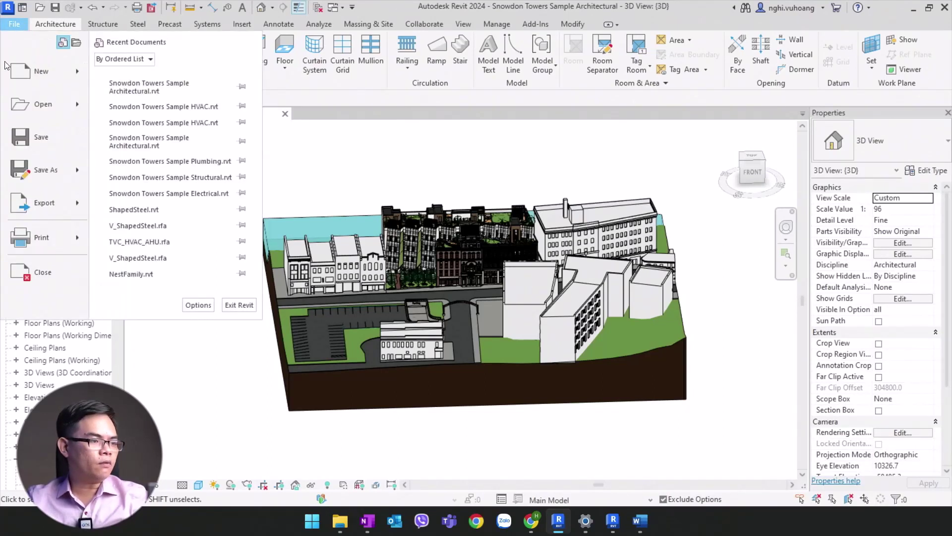
pyautogui.click(205, 310)
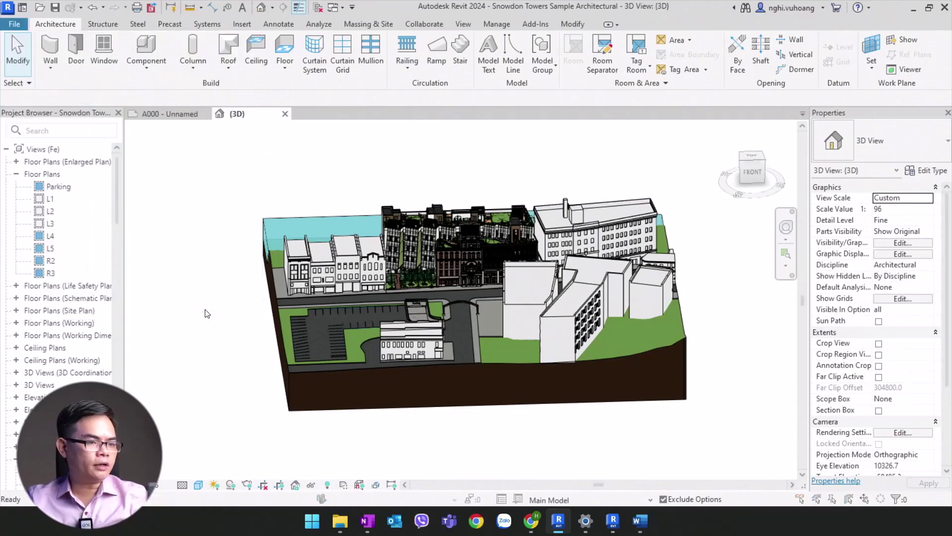
pyautogui.click(344, 64)
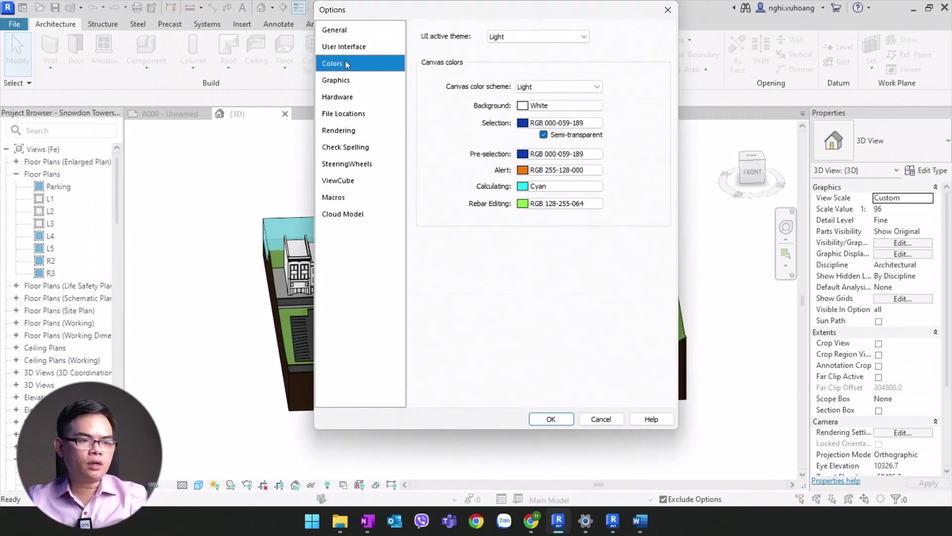
pyautogui.click(548, 37)
pyautogui.click(526, 53)
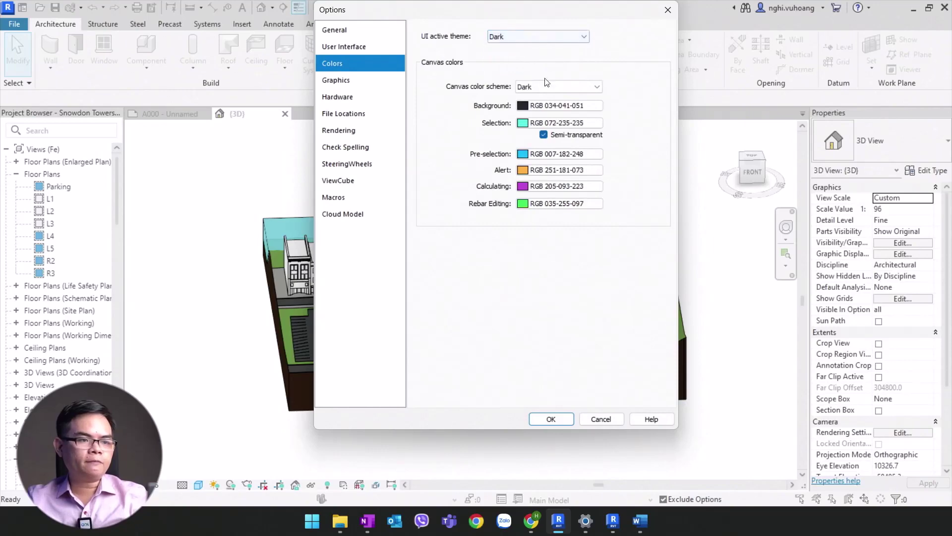
pyautogui.click(550, 419)
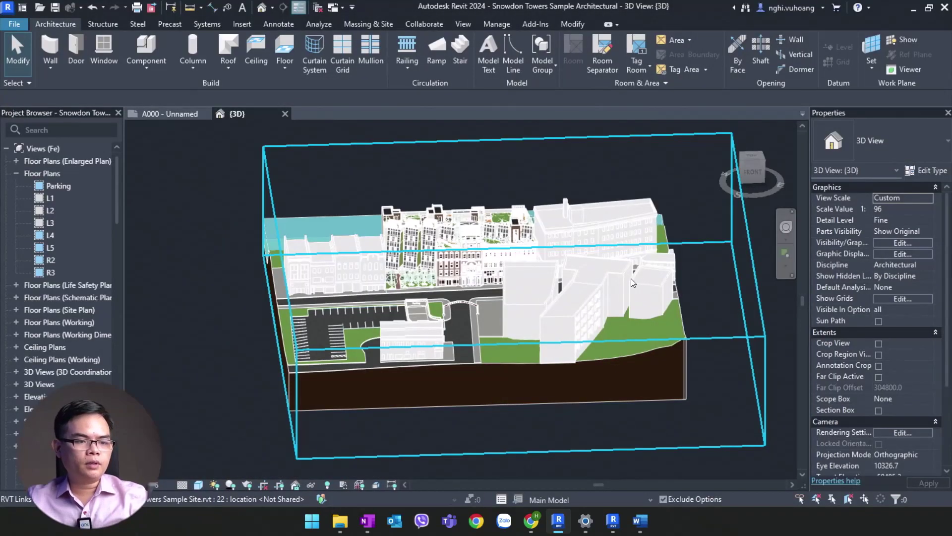
# Step: Orbit the site model round to a lower, more horizontal viewing angle
pyautogui.keyDown('shift'); pyautogui.moveTo(632, 283); pyautogui.dragTo(648, 264, button='middle'); pyautogui.keyUp('shift')
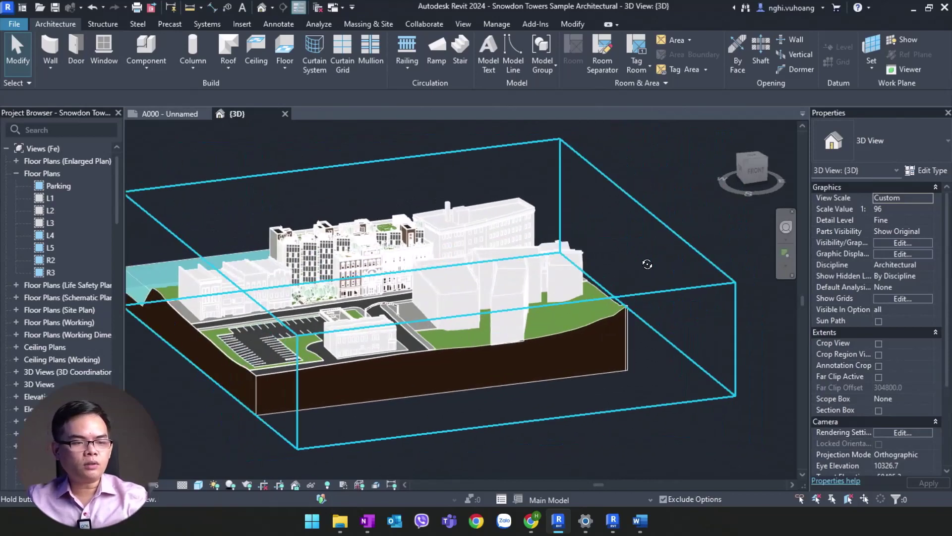
pyautogui.moveTo(597, 238)
pyautogui.keyDown('shift'); pyautogui.mouseDown(button='middle')
pyautogui.moveTo(644, 226)
pyautogui.moveTo(626, 269)
pyautogui.moveTo(563, 296)
pyautogui.mouseUp(button='middle'); pyautogui.keyUp('shift')
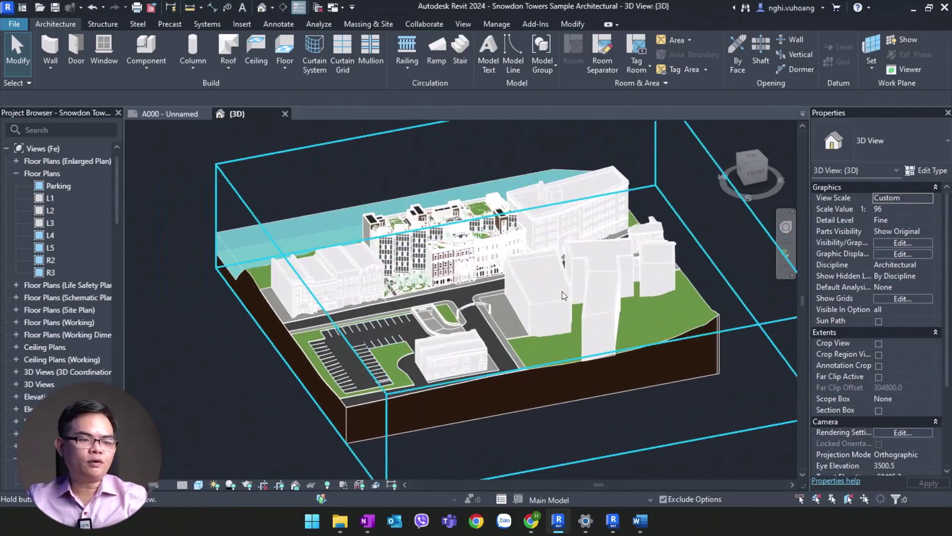
pyautogui.scroll(3, 470, 280)
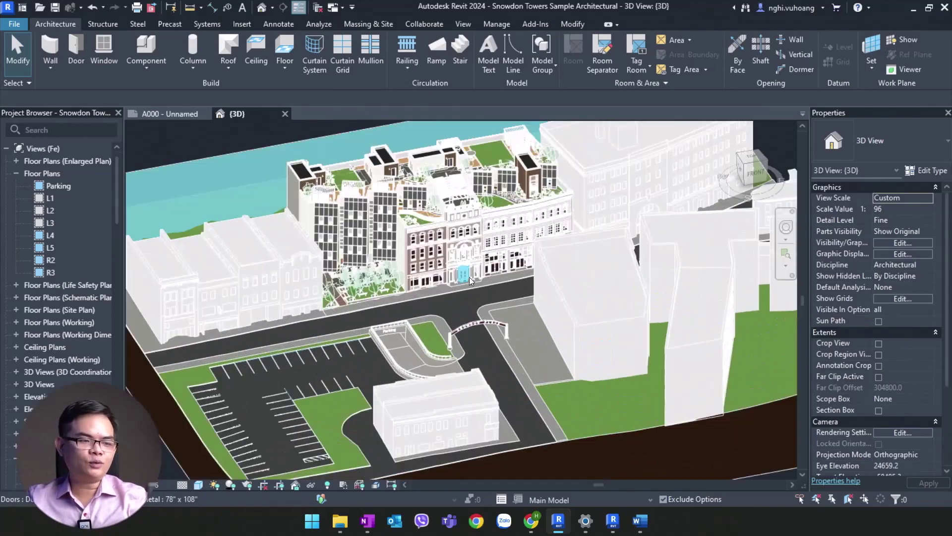
pyautogui.scroll(-3, 470, 280)
pyautogui.moveTo(470, 280)
pyautogui.keyDown('shift'); pyautogui.mouseDown(button='middle')
pyautogui.moveTo(505, 290)
pyautogui.moveTo(499, 313)
pyautogui.moveTo(499, 287)
pyautogui.moveTo(166, 312)
pyautogui.mouseUp(button='middle'); pyautogui.keyUp('shift')
pyautogui.scroll(2, 499, 314)
pyautogui.scroll(2, 498, 314)
pyautogui.scroll(-2, 498, 314)
pyautogui.scroll(-2, 504, 280)
pyautogui.scroll(-2, 504, 280)
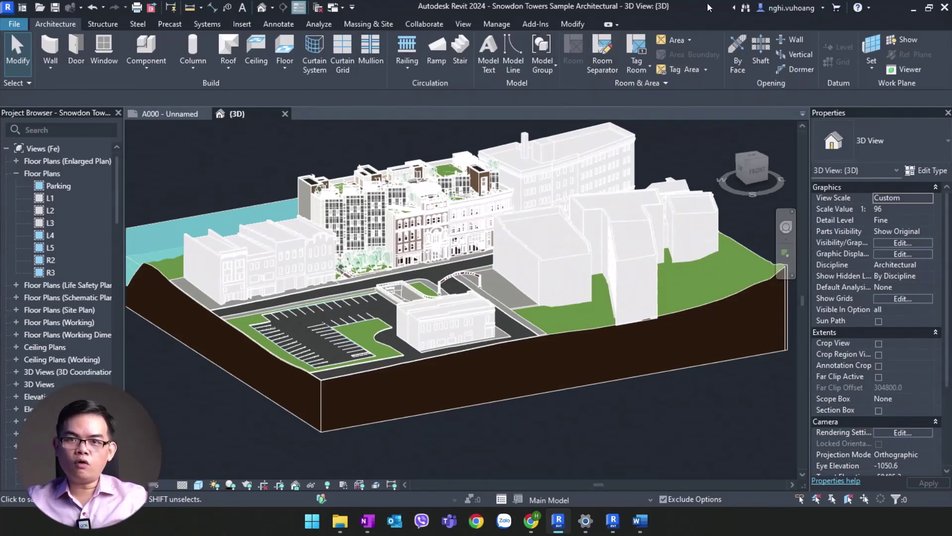
# Step: Zoom in close on the brick facade's windows and cornice, then bring up the visual styles
pyautogui.moveTo(682, 148); pyautogui.dragTo(672, 151, button='middle')
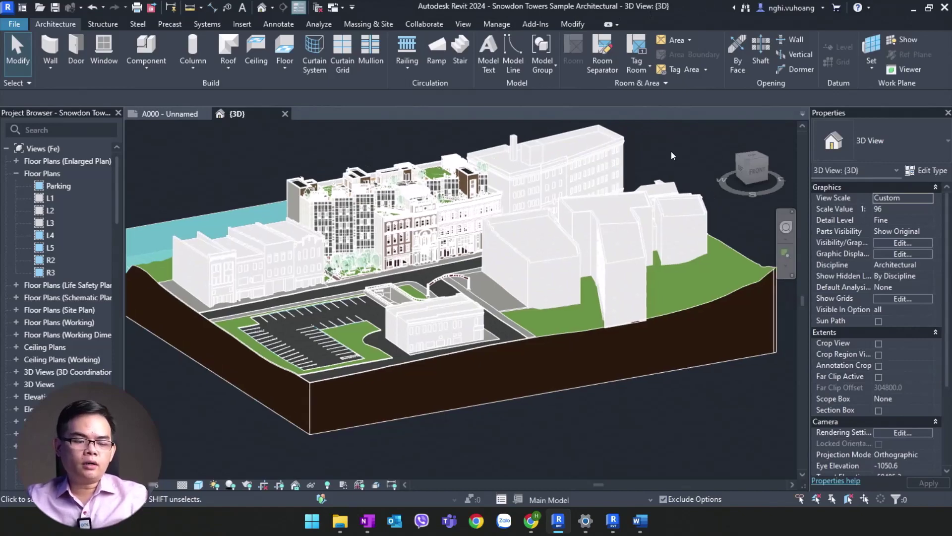
pyautogui.scroll(2, 336, 218)
pyautogui.scroll(2, 474, 207)
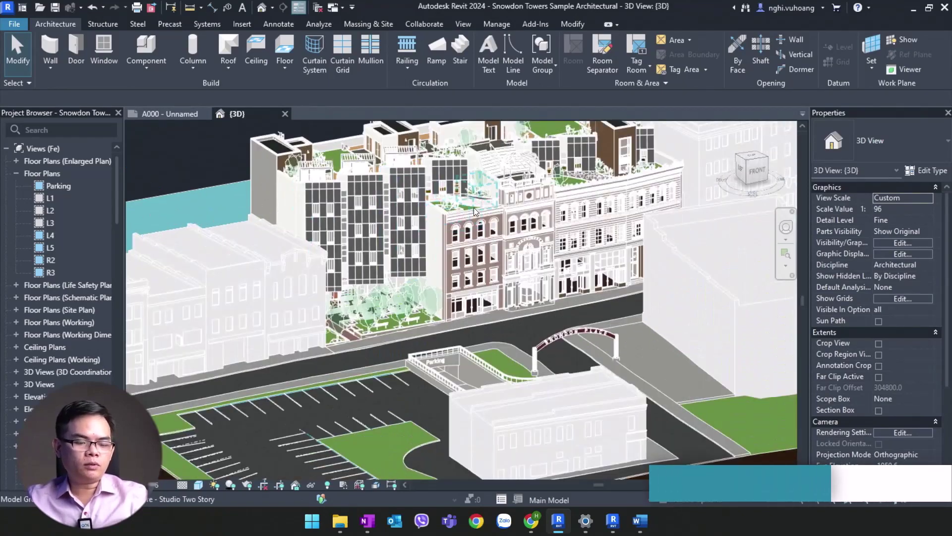
pyautogui.scroll(2, 502, 203)
pyautogui.moveTo(502, 204)
pyautogui.mouseDown(button='middle')
pyautogui.moveTo(611, 258)
pyautogui.moveTo(600, 382)
pyautogui.moveTo(620, 332)
pyautogui.moveTo(576, 353)
pyautogui.moveTo(606, 342)
pyautogui.mouseUp(button='middle')
pyautogui.scroll(-3, 611, 258)
pyautogui.scroll(4, 600, 383)
pyautogui.scroll(2, 606, 342)
pyautogui.scroll(2, 698, 290)
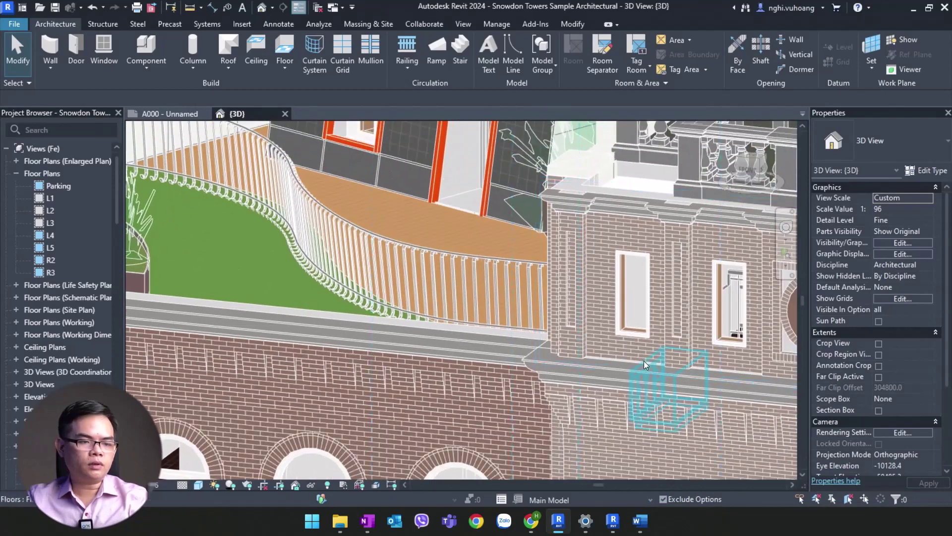
pyautogui.scroll(2, 597, 300)
pyautogui.scroll(2, 598, 299)
pyautogui.moveTo(597, 299); pyautogui.dragTo(601, 329, button='middle')
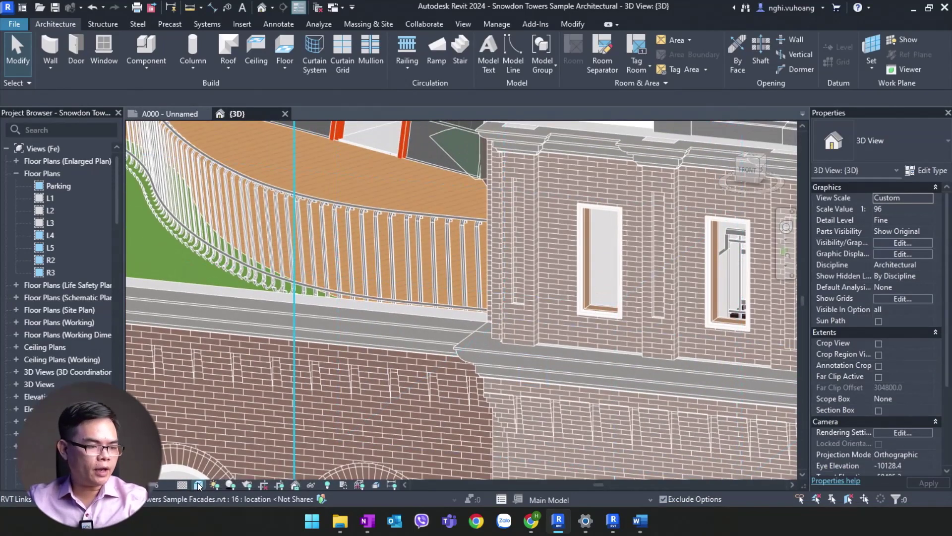
pyautogui.click(201, 484)
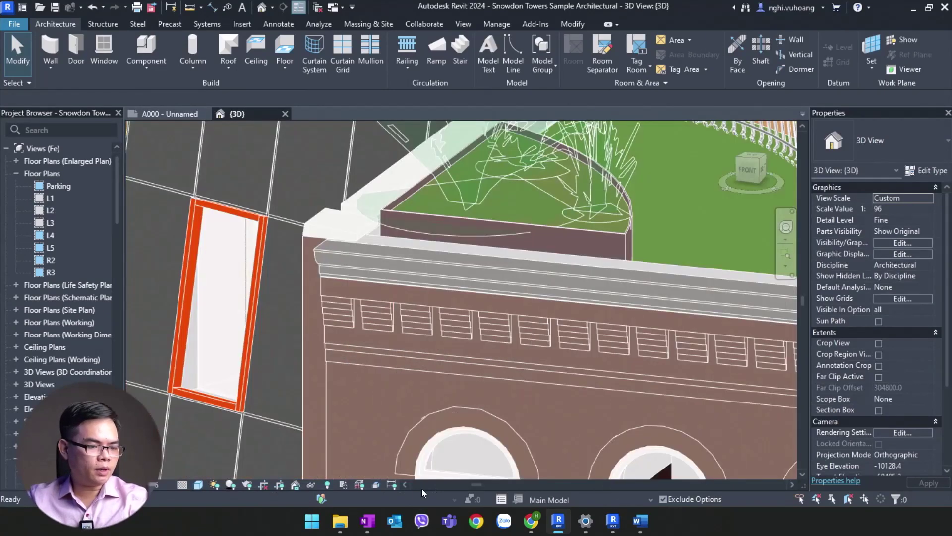
# Step: Turn on shadows and the sun path in the 3D view
pyautogui.click(235, 484)
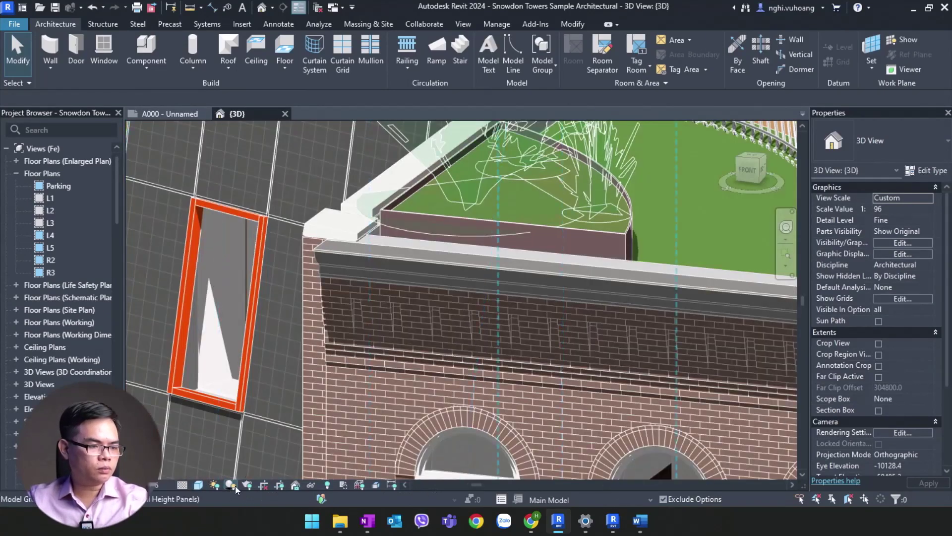
pyautogui.click(247, 484)
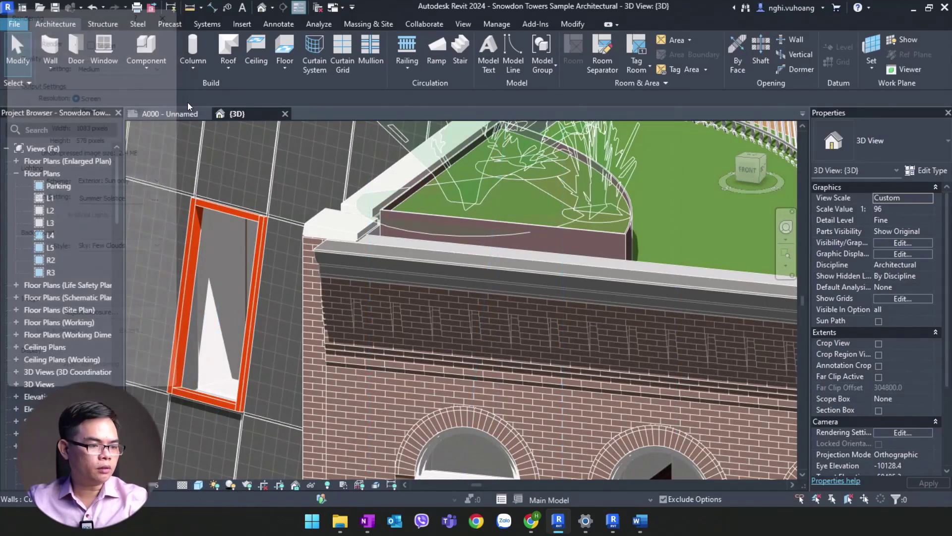
pyautogui.click(215, 485)
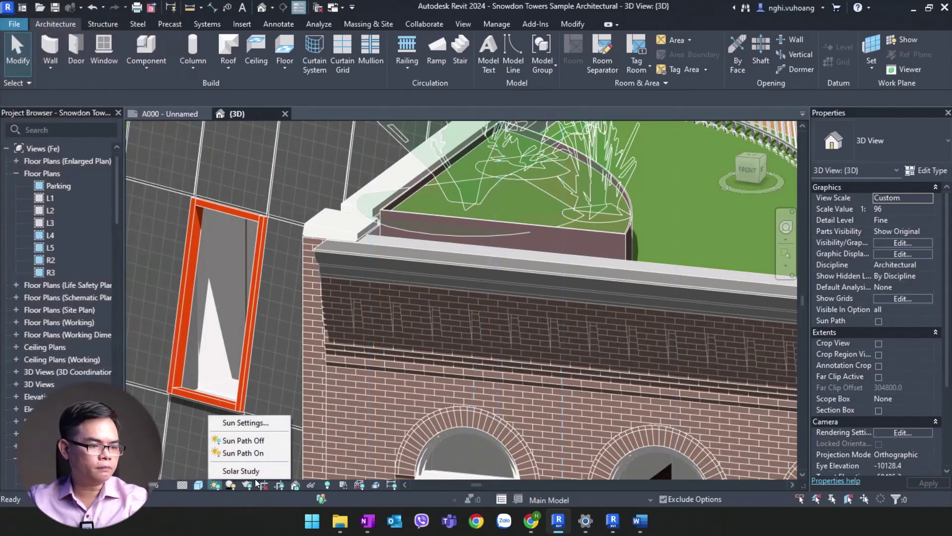
pyautogui.click(243, 453)
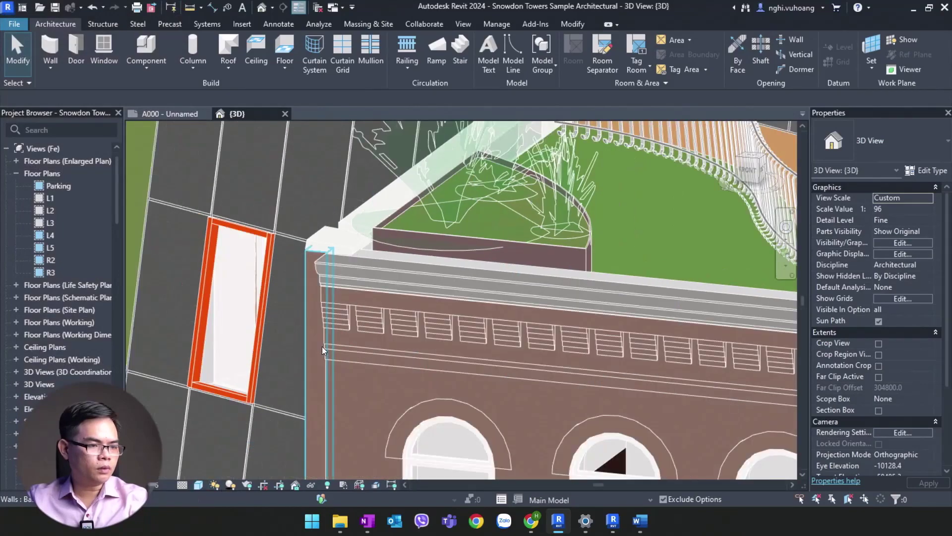
# Step: Orbit close to the brick wall and balcony, then review the visual styles list
pyautogui.scroll(-3, 323, 350)
pyautogui.keyDown('shift'); pyautogui.moveTo(545, 317); pyautogui.dragTo(661, 317, button='middle'); pyautogui.keyUp('shift')
pyautogui.scroll(3, 609, 320)
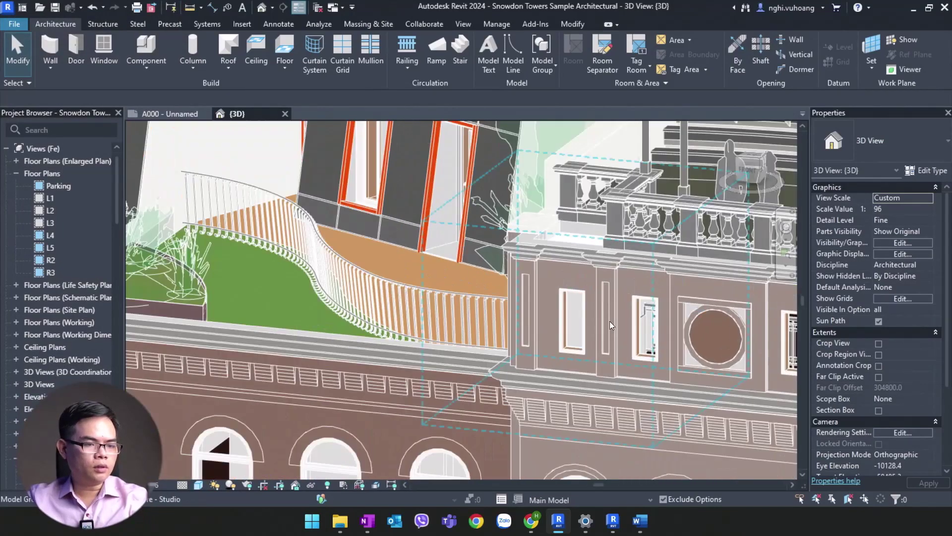
pyautogui.scroll(3, 609, 320)
pyautogui.moveTo(501, 367)
pyautogui.keyDown('shift'); pyautogui.mouseDown(button='middle')
pyautogui.moveTo(623, 317)
pyautogui.moveTo(635, 341)
pyautogui.mouseUp(button='middle'); pyautogui.keyUp('shift')
pyautogui.scroll(2, 623, 318)
pyautogui.scroll(-2, 623, 318)
pyautogui.scroll(2, 635, 342)
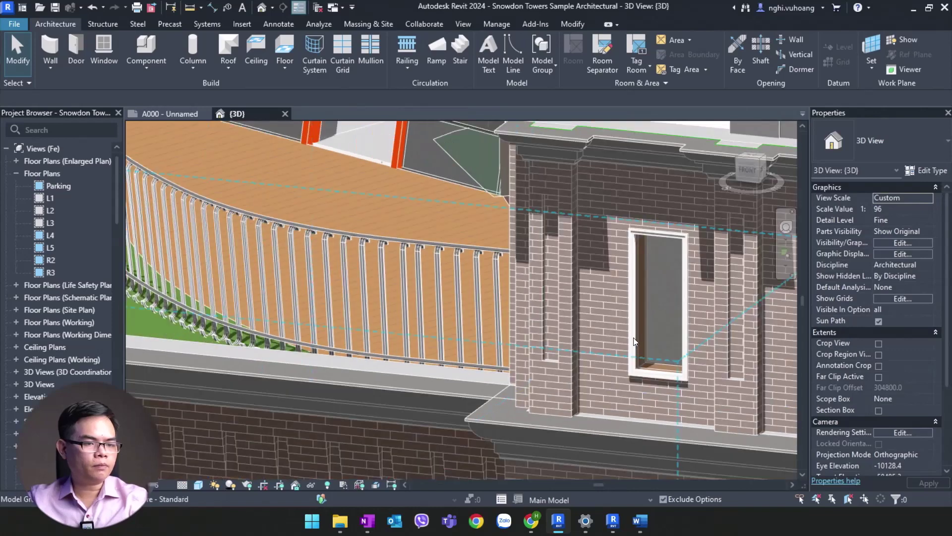
pyautogui.click(198, 485)
pyautogui.click(210, 460)
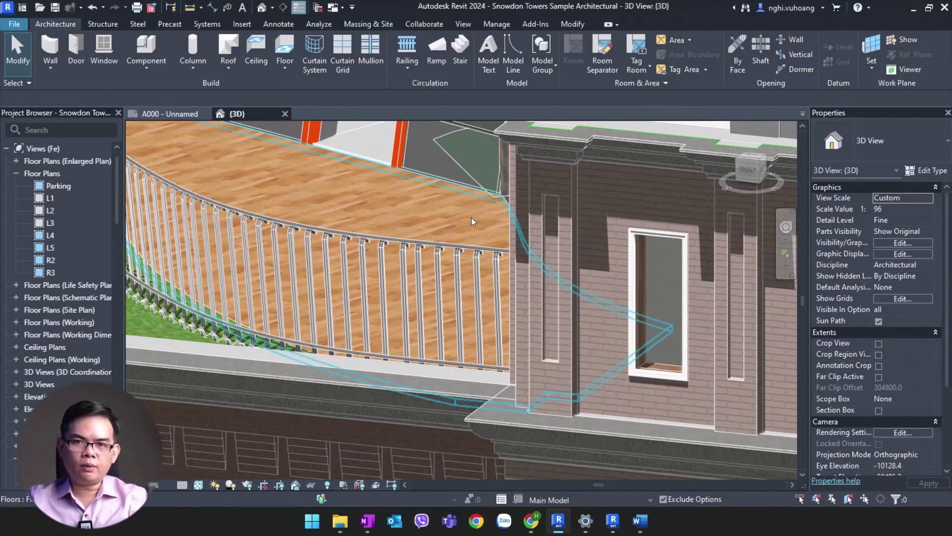
# Step: Apply the Realistic visual style, select and deselect the curved balcony railing, then reapply Realistic
pyautogui.click(199, 485)
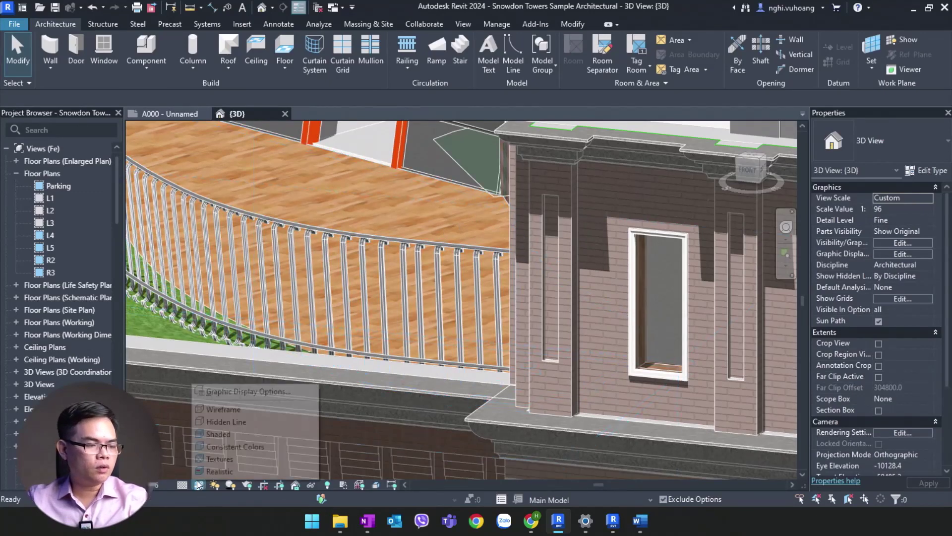
pyautogui.click(221, 472)
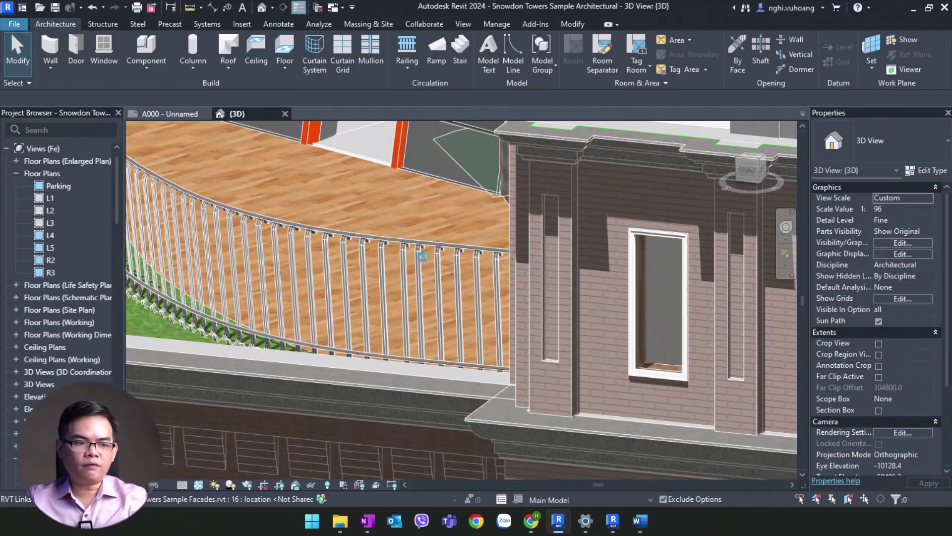
pyautogui.click(423, 261)
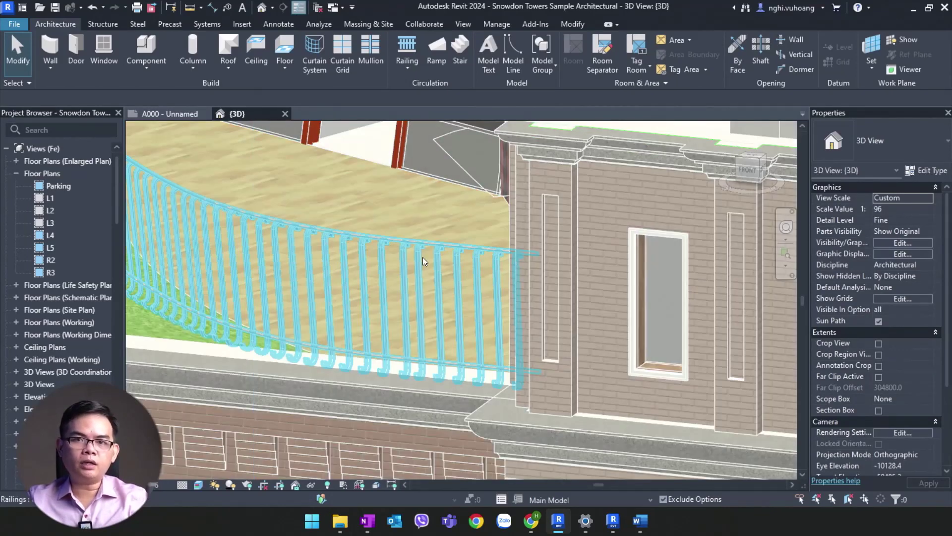
pyautogui.press('Escape')
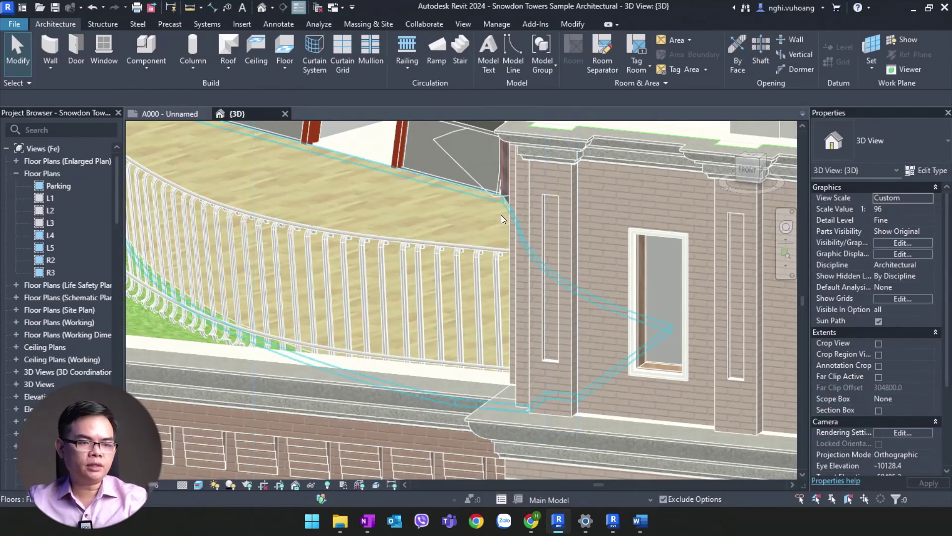
pyautogui.click(198, 490)
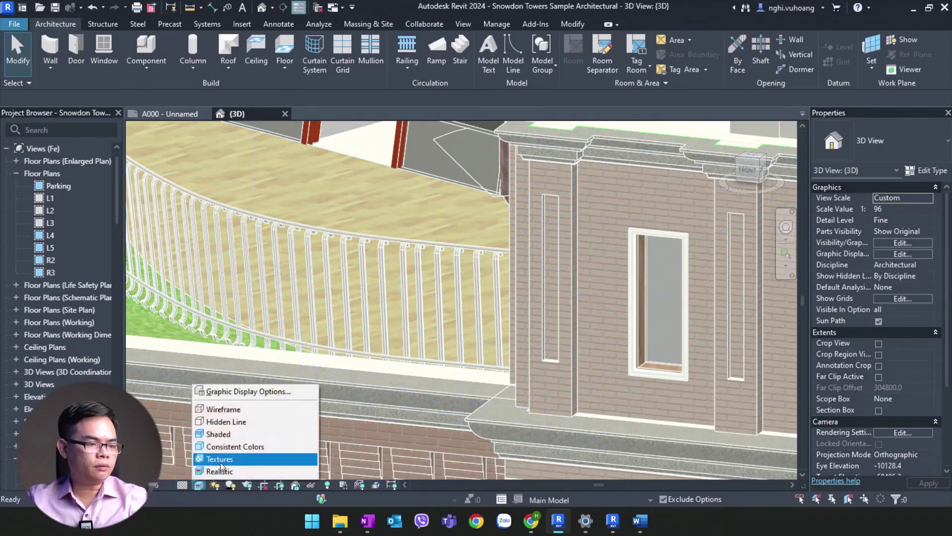
pyautogui.click(233, 469)
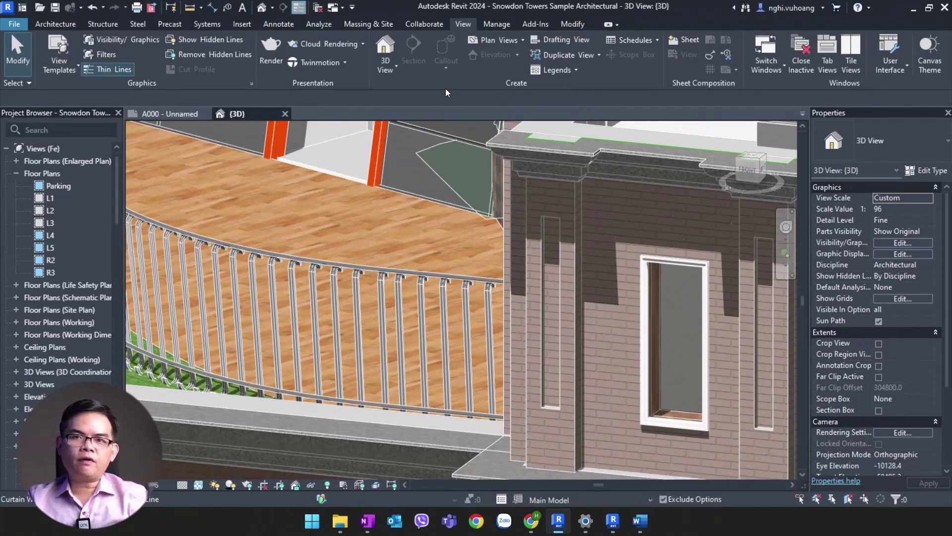
# Step: Start an Insert > Coordination Model link from Autodesk Docs
pyautogui.click(242, 24)
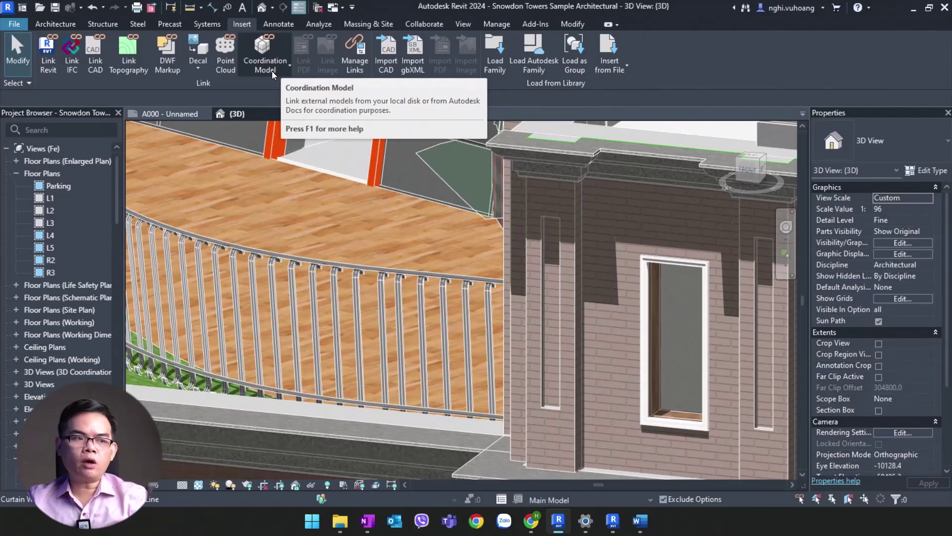
pyautogui.click(271, 70)
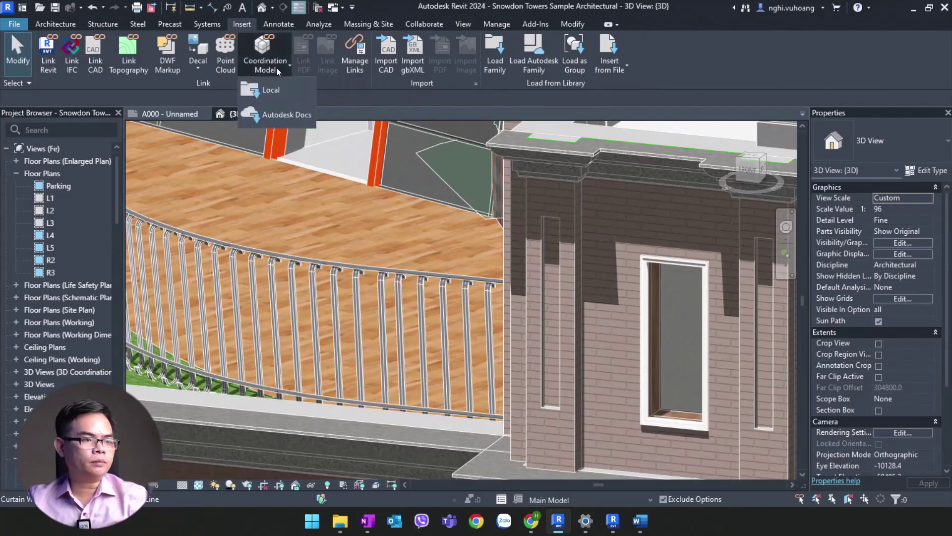
pyautogui.click(287, 118)
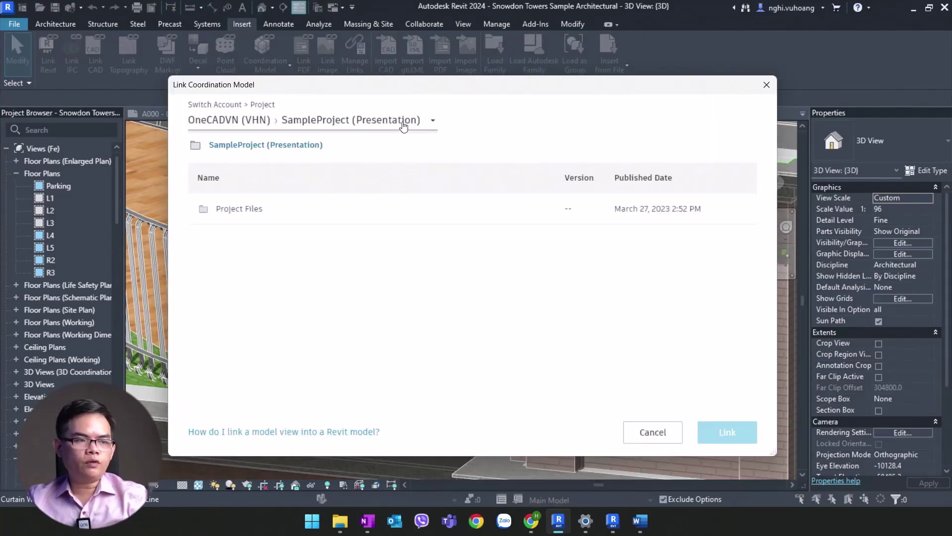
# Step: Navigate Project Files into the 05. Lưu trữ folder, after a detour through 03. WIP
pyautogui.click(249, 214)
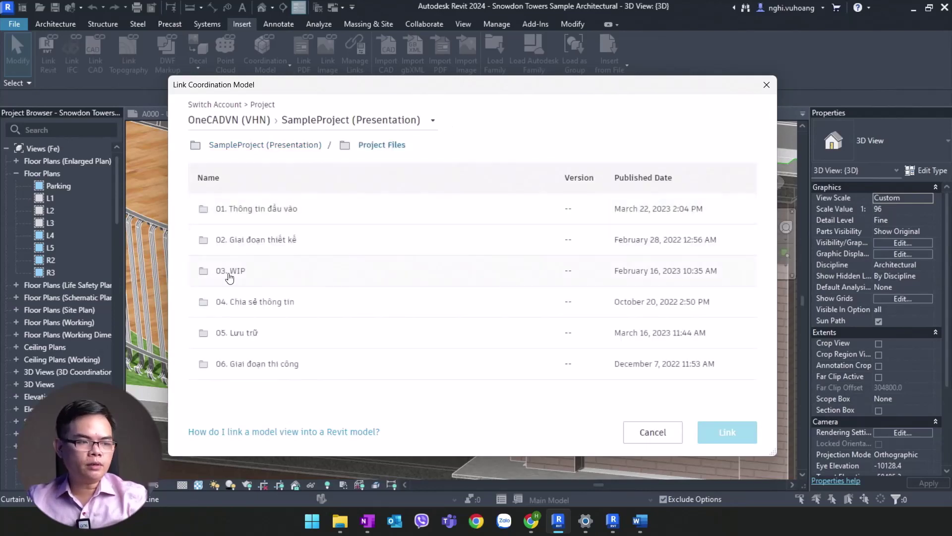
pyautogui.click(232, 271)
pyautogui.click(265, 144)
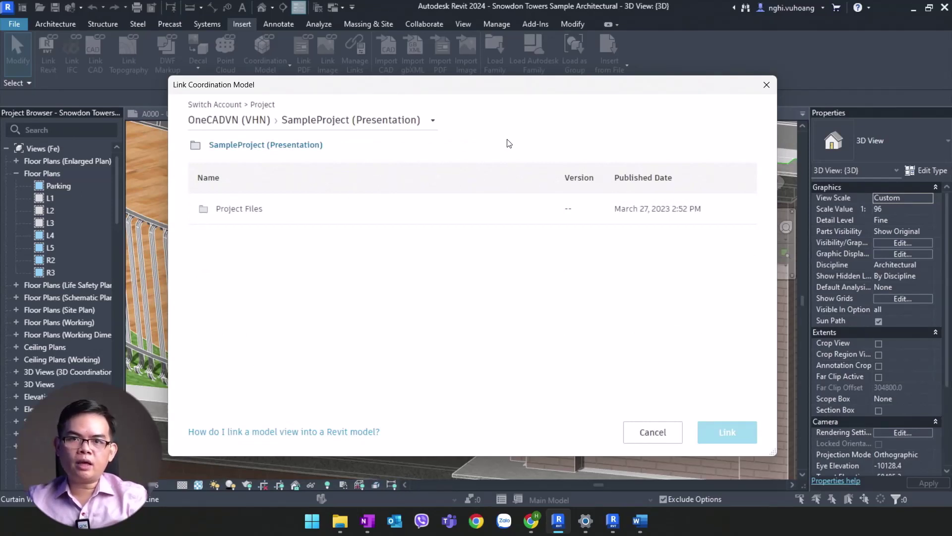
pyautogui.click(250, 209)
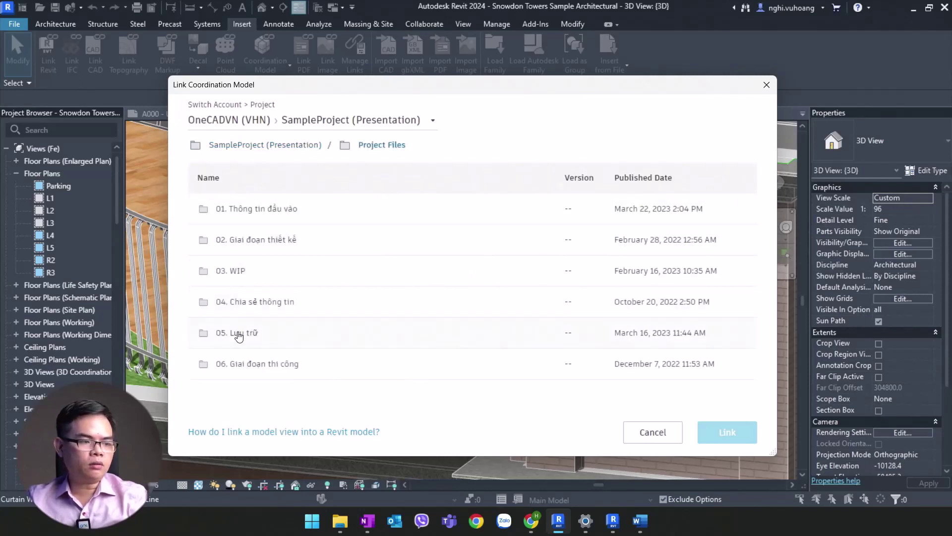
pyautogui.click(236, 332)
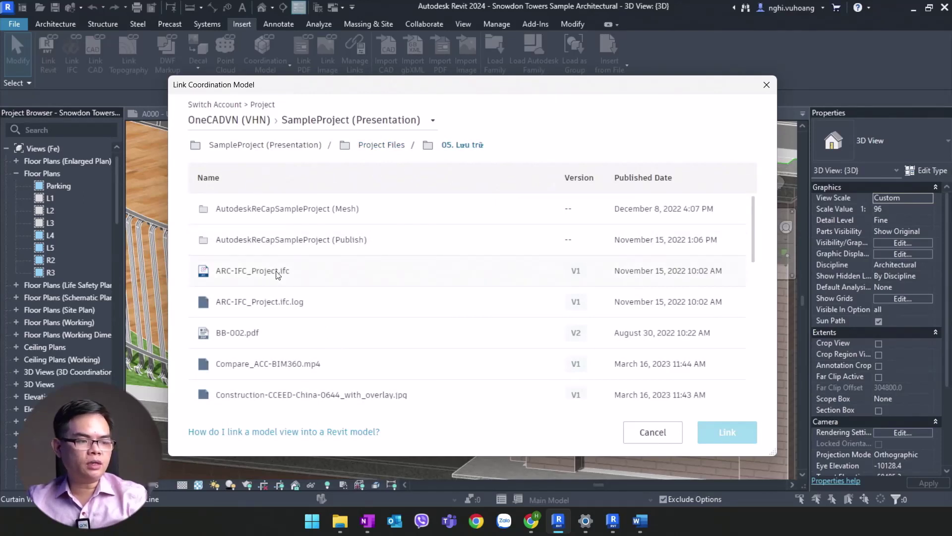
# Step: Scroll through the 05. Lưu trữ files, including ARC-IFC_Project.ifc and STR-Model.rvt
pyautogui.scroll(-2, 273, 283)
pyautogui.scroll(-2, 267, 290)
pyautogui.scroll(-4, 282, 347)
pyautogui.scroll(-4, 292, 358)
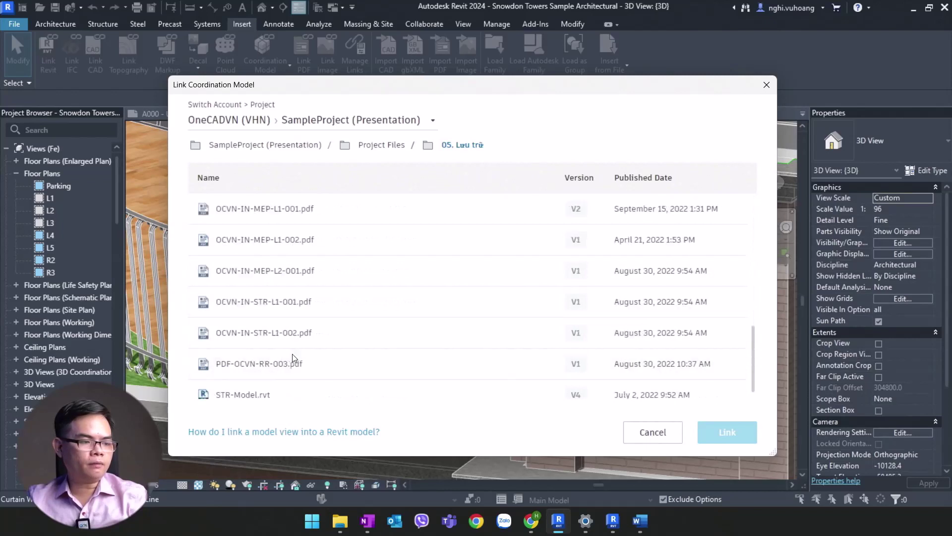
pyautogui.scroll(3, 255, 383)
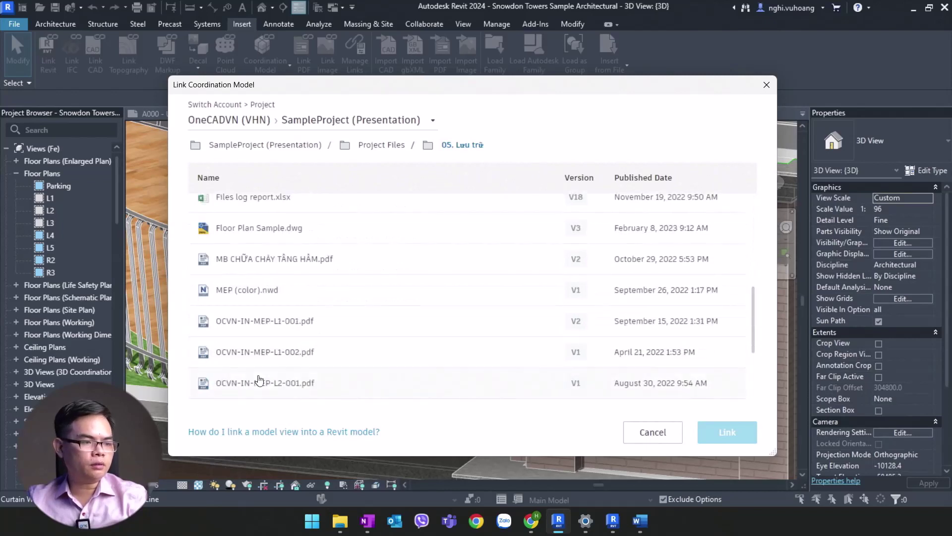
pyautogui.scroll(3, 258, 380)
pyautogui.scroll(-3, 259, 380)
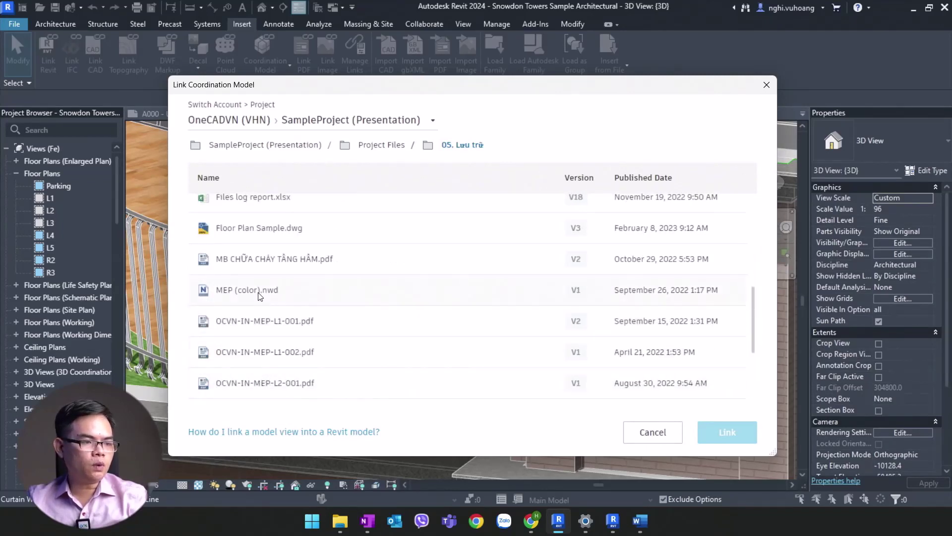
pyautogui.scroll(8, 258, 296)
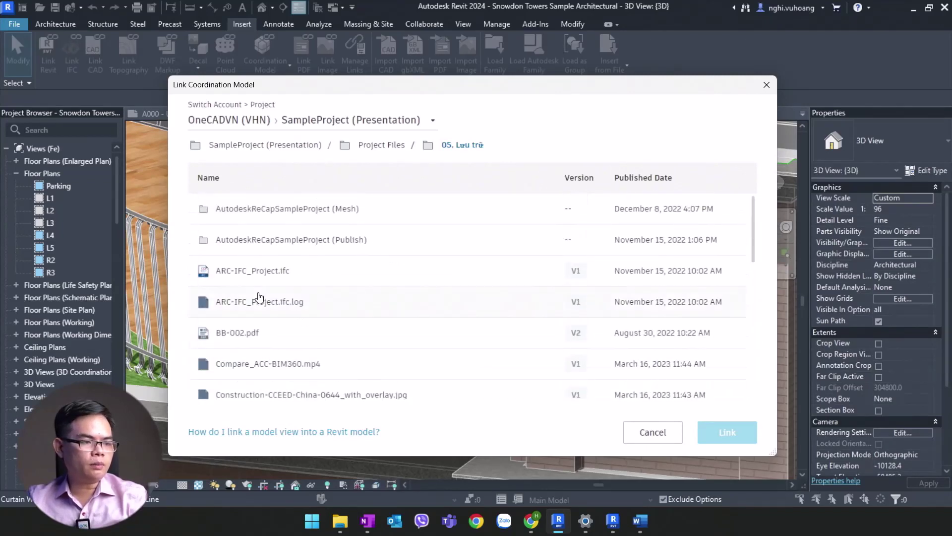
pyautogui.click(272, 270)
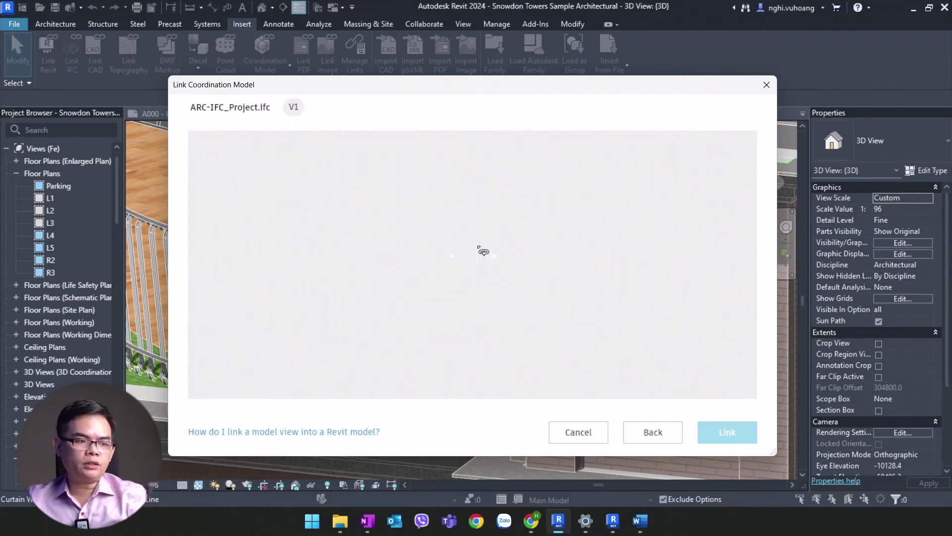
pyautogui.moveTo(502, 272)
pyautogui.mouseDown()
pyautogui.moveTo(595, 285)
pyautogui.moveTo(568, 298)
pyautogui.moveTo(685, 320)
pyautogui.moveTo(643, 299)
pyautogui.moveTo(616, 305)
pyautogui.mouseUp()
pyautogui.scroll(2, 641, 299)
pyautogui.scroll(3, 641, 299)
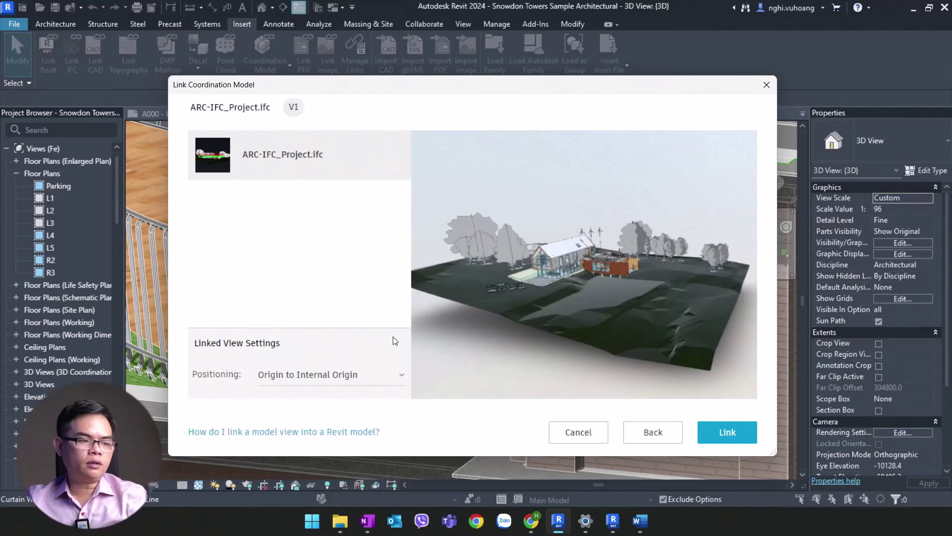
pyautogui.click(399, 377)
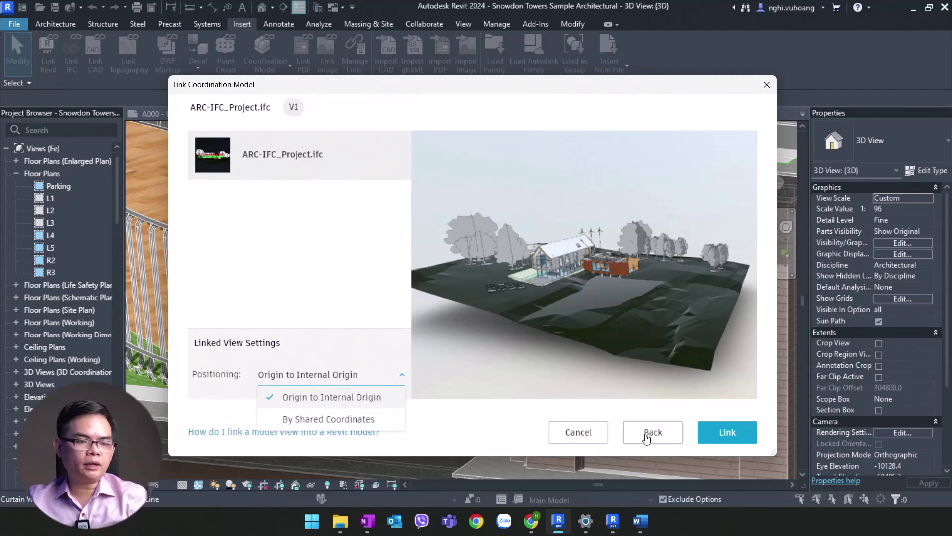
pyautogui.click(646, 436)
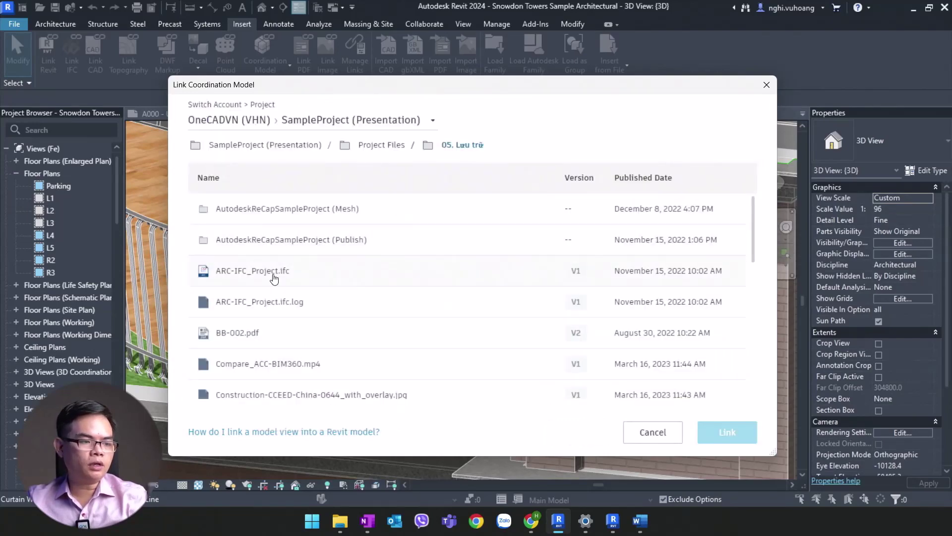
# Step: Open BLD001_ONE_G1_NN_ARC_3M_NN_A000.rvt from 03. WIP > 01. Kiến trúc > 02. Model
pyautogui.scroll(-5, 274, 279)
pyautogui.scroll(-5, 275, 279)
pyautogui.scroll(5, 278, 343)
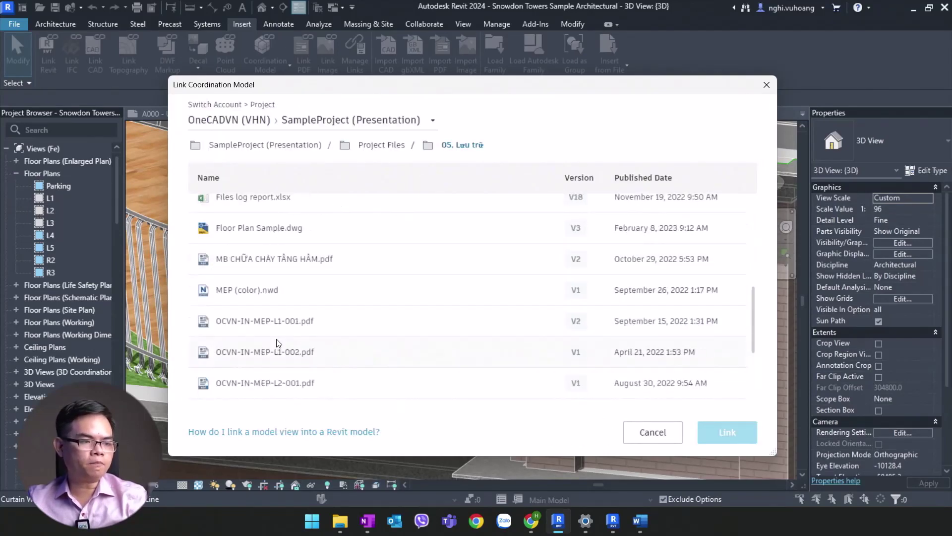
pyautogui.scroll(5, 278, 342)
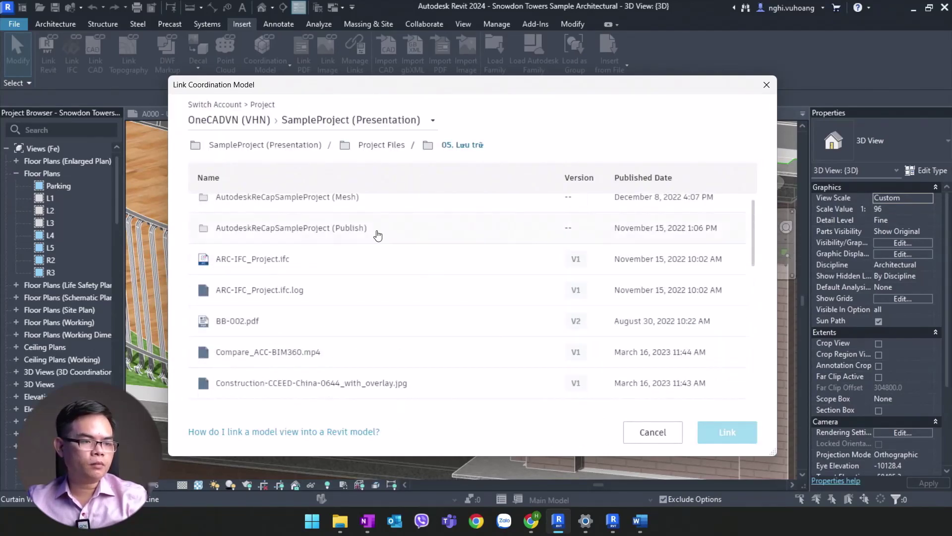
pyautogui.click(395, 151)
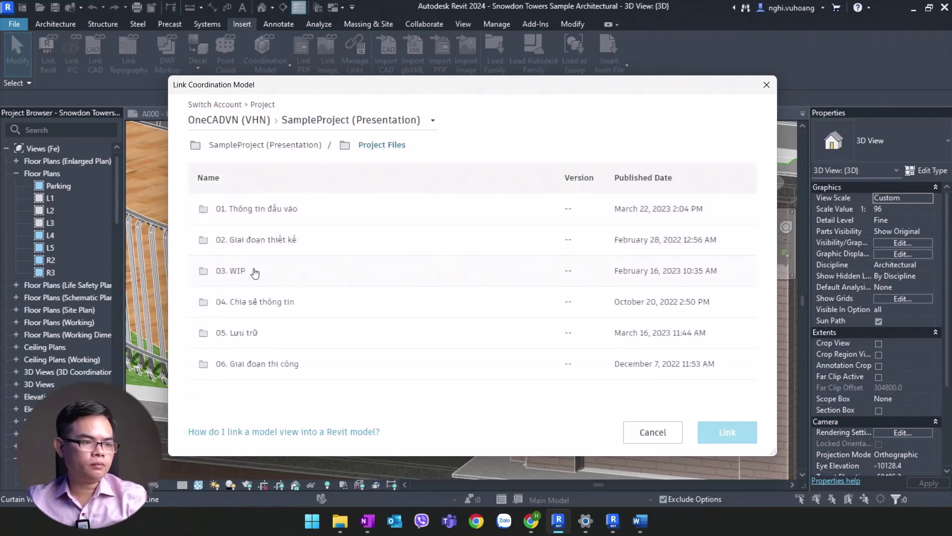
pyautogui.doubleClick(240, 272)
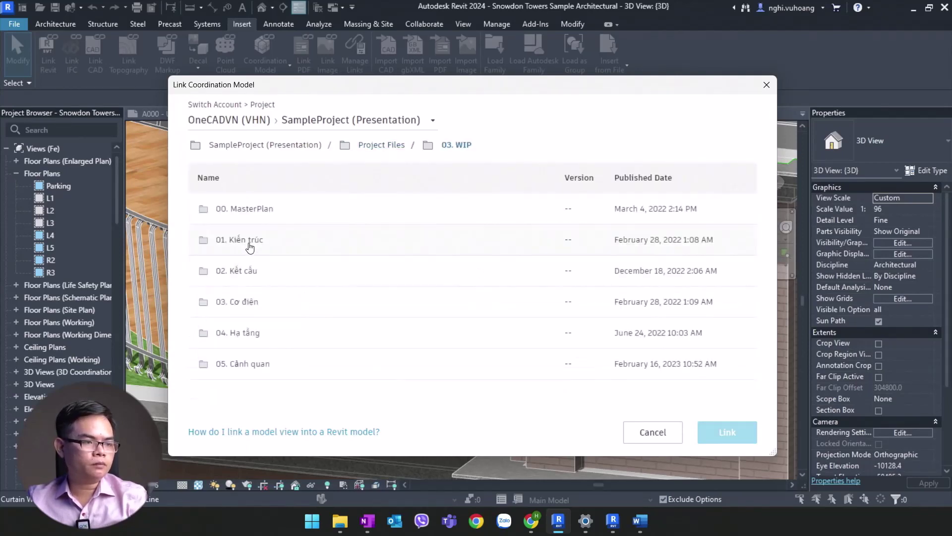
pyautogui.doubleClick(248, 244)
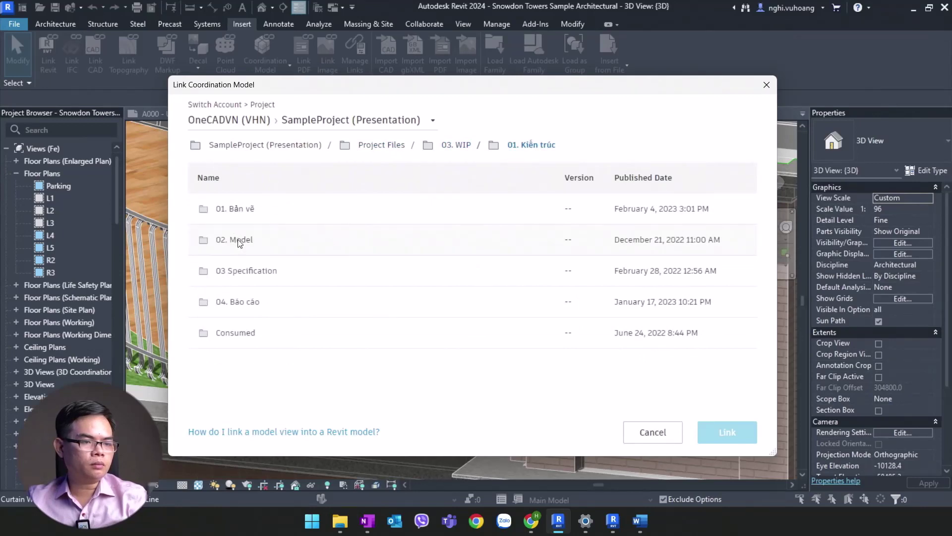
pyautogui.doubleClick(237, 241)
pyautogui.doubleClick(279, 243)
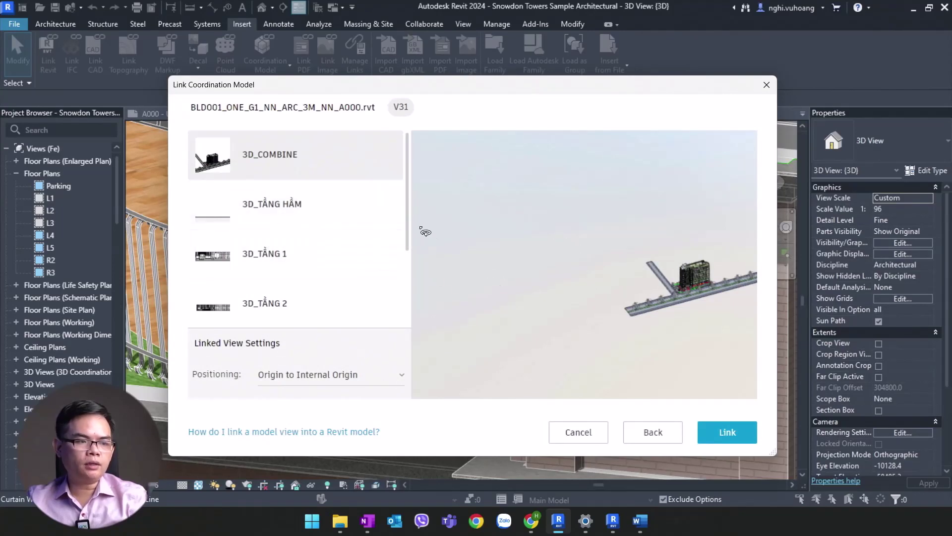
# Step: Scroll the A000 view list and select 3D_TẦNG 1 as the view to link
pyautogui.moveTo(406, 218)
pyautogui.mouseDown()
pyautogui.moveTo(409, 311)
pyautogui.moveTo(403, 195)
pyautogui.mouseUp()
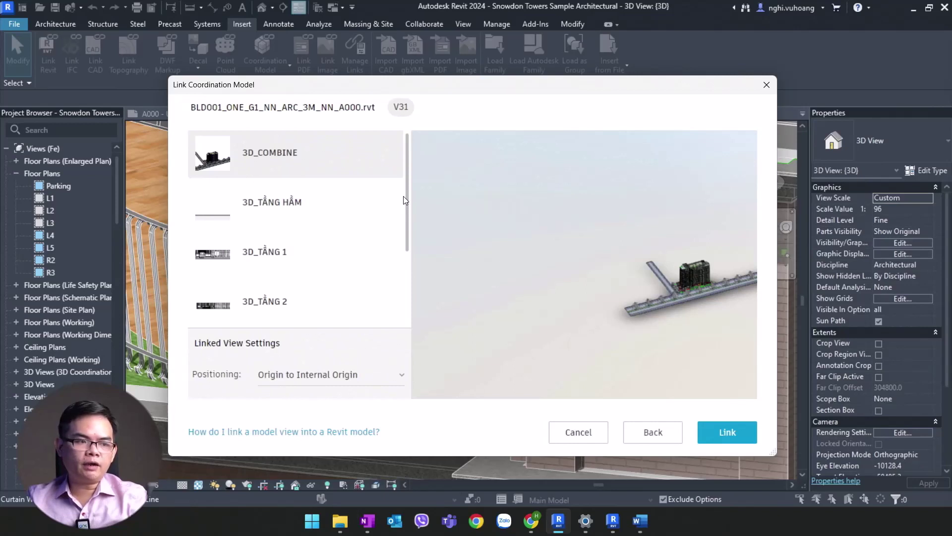
pyautogui.moveTo(407, 192); pyautogui.dragTo(408, 259)
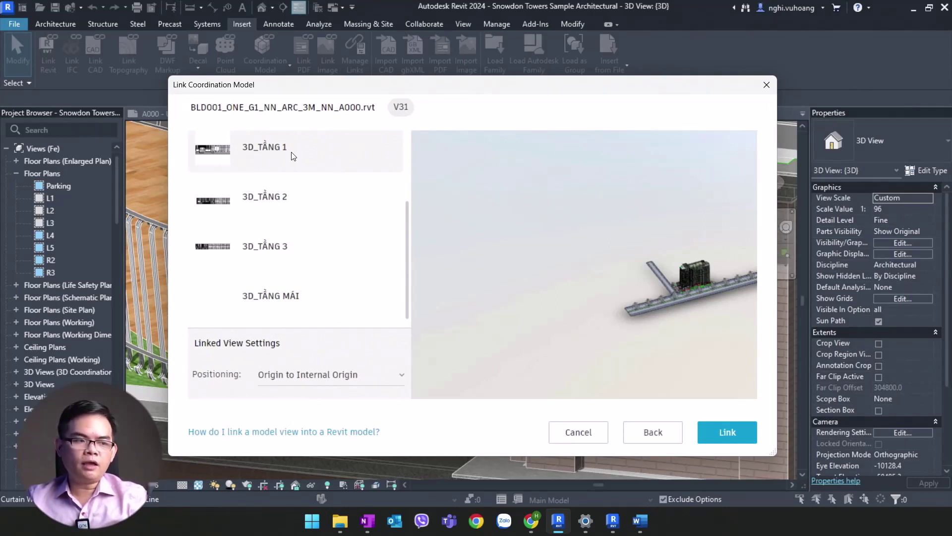
pyautogui.moveTo(405, 285); pyautogui.dragTo(419, 195)
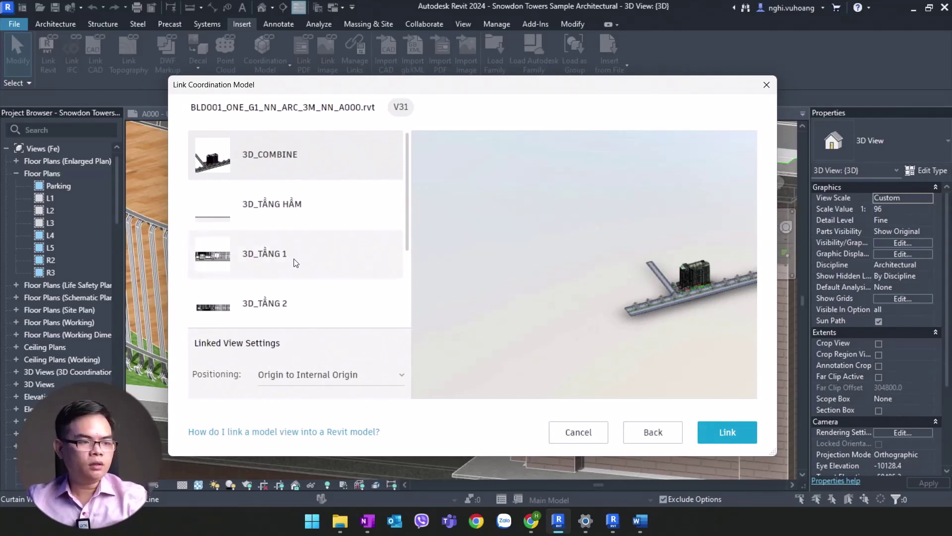
pyautogui.click(338, 254)
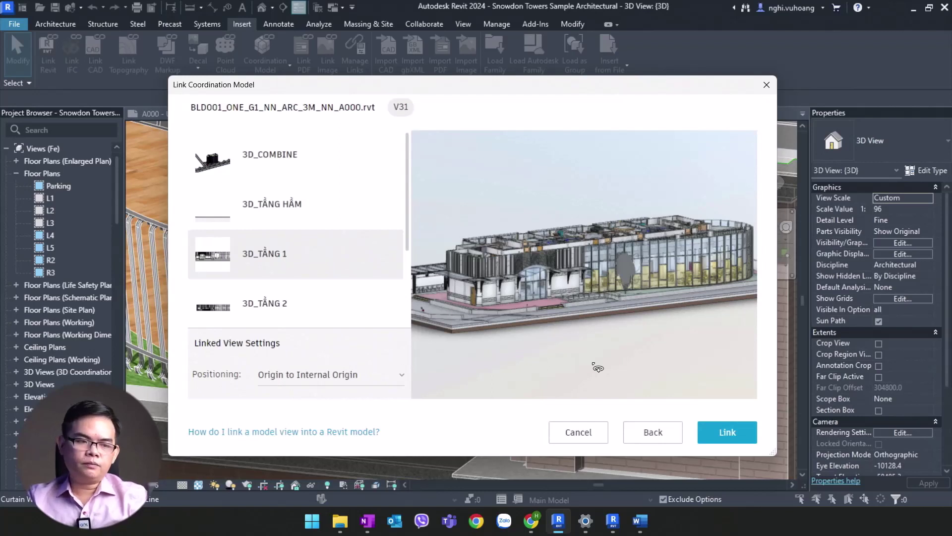
# Step: Orbit the 3D_TẦNG 1 preview to a low frontal angle and the curved end, then close the Link Coordination Model dialog
pyautogui.click(361, 233)
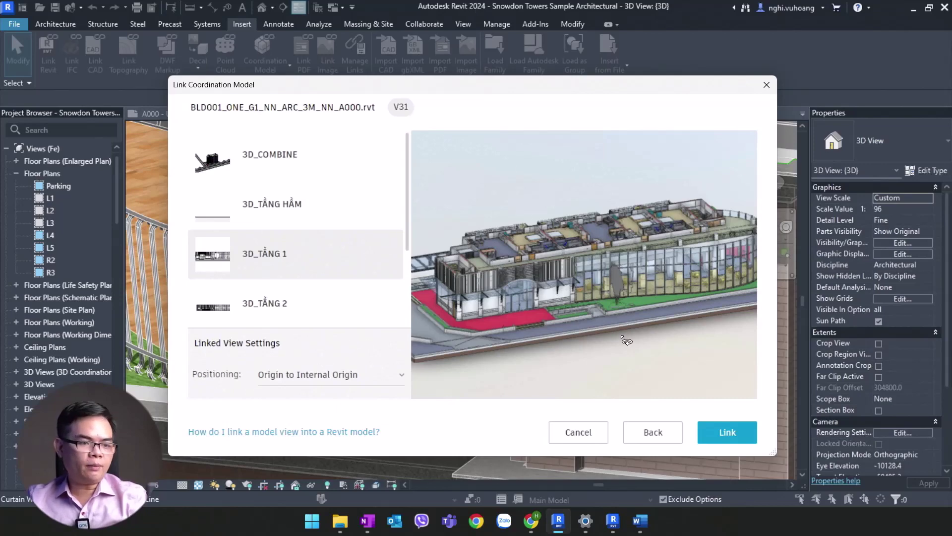
pyautogui.moveTo(628, 342)
pyautogui.mouseDown()
pyautogui.moveTo(691, 322)
pyautogui.moveTo(620, 352)
pyautogui.mouseUp()
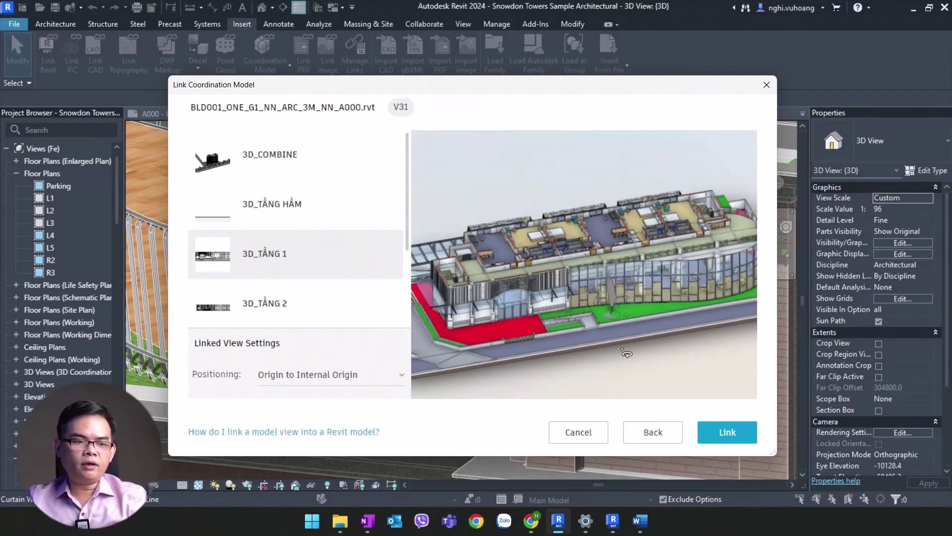
pyautogui.moveTo(621, 351); pyautogui.dragTo(687, 350)
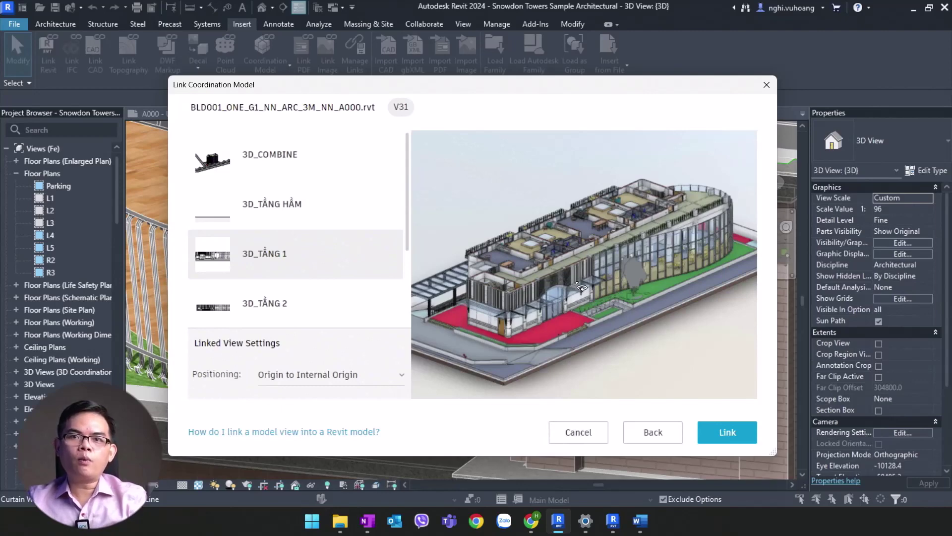
pyautogui.press('Escape')
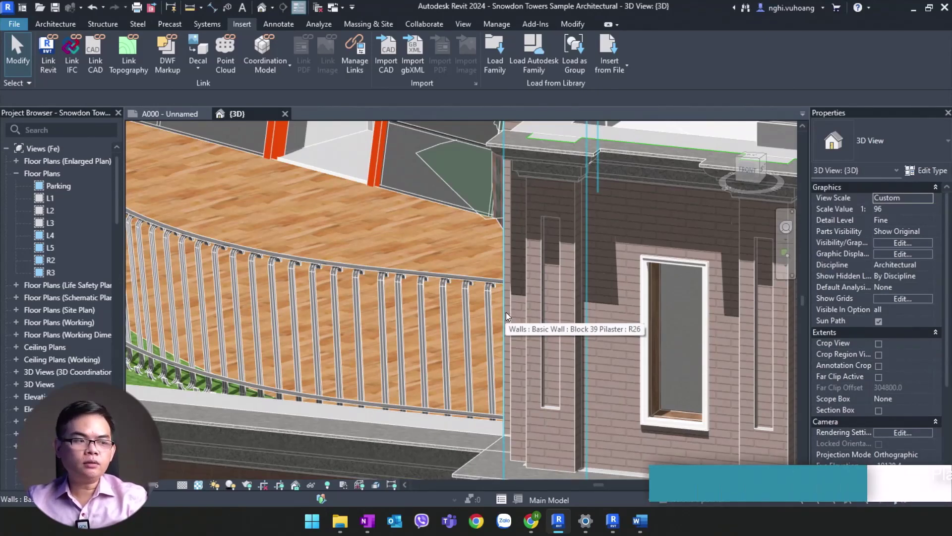
# Step: Open sheet A000 - Unnamed and select floor plans L1 through L3 in the Project Browser
pyautogui.moveTo(117, 190)
pyautogui.mouseDown()
pyautogui.moveTo(118, 290)
pyautogui.moveTo(81, 334)
pyautogui.mouseUp()
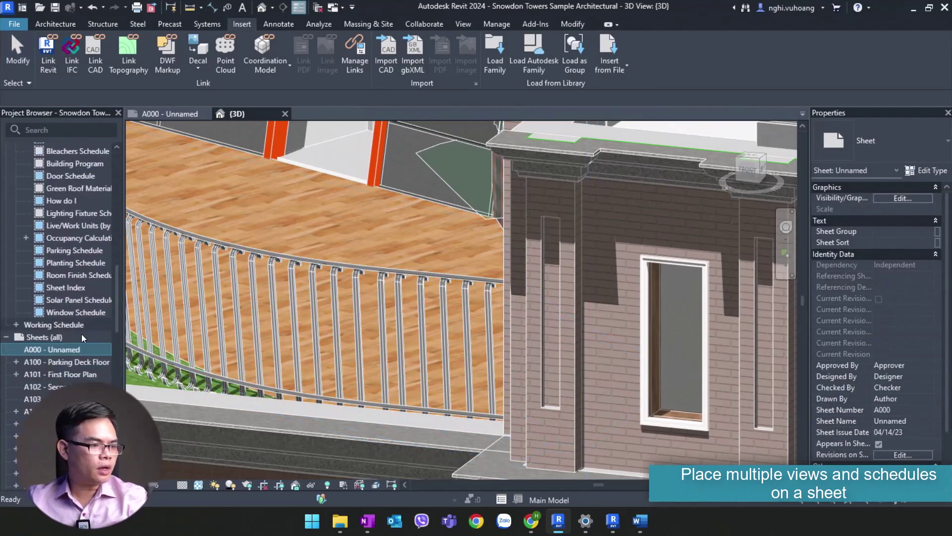
pyautogui.doubleClick(58, 350)
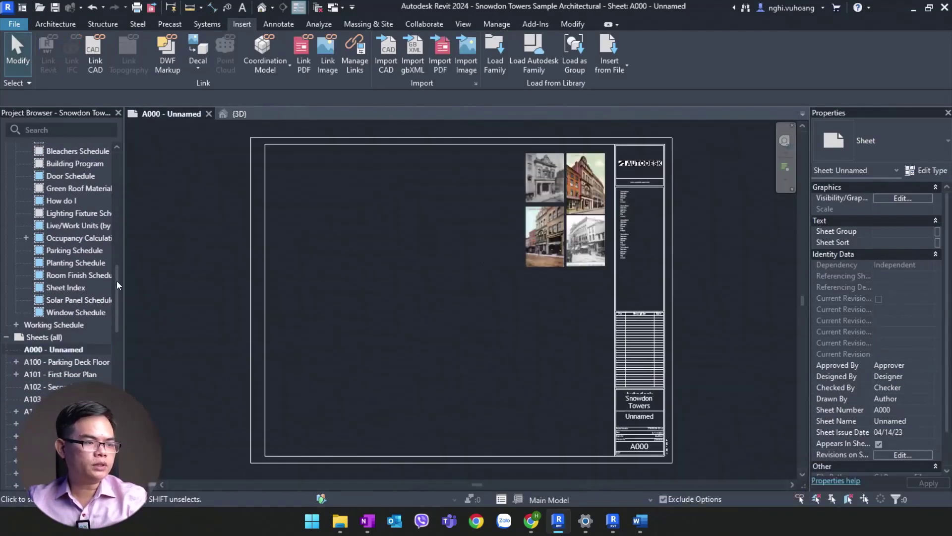
pyautogui.moveTo(117, 285); pyautogui.dragTo(127, 174)
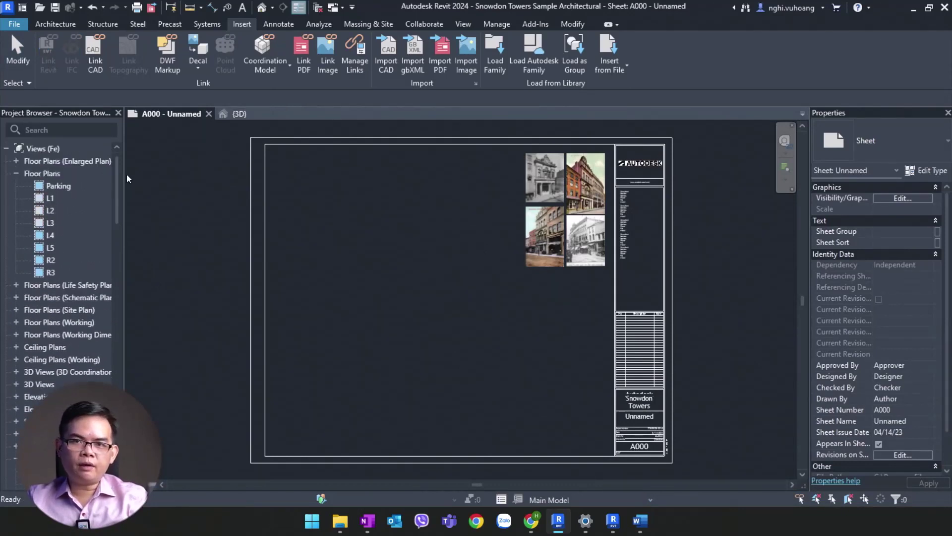
pyautogui.click(50, 200)
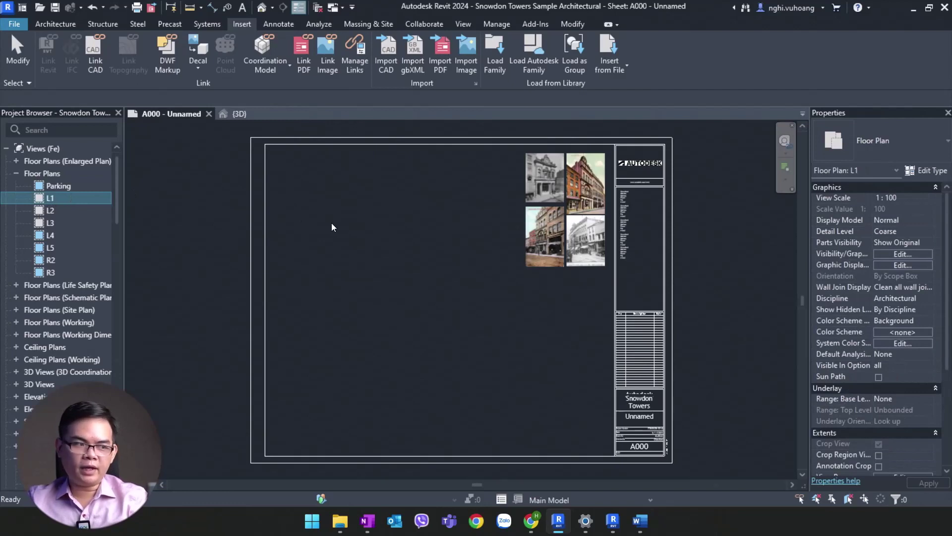
pyautogui.keyDown('shift'); pyautogui.click(58, 224); pyautogui.keyUp('shift')
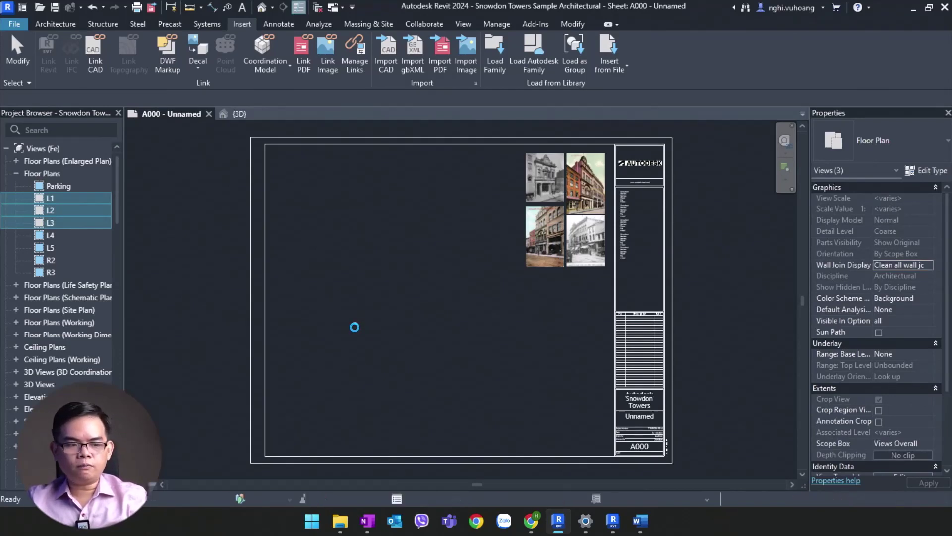
# Step: Place floor plans L1, L2 and L3 as three viewports to the right of the title block
pyautogui.scroll(-2, 355, 327)
pyautogui.scroll(-2, 354, 326)
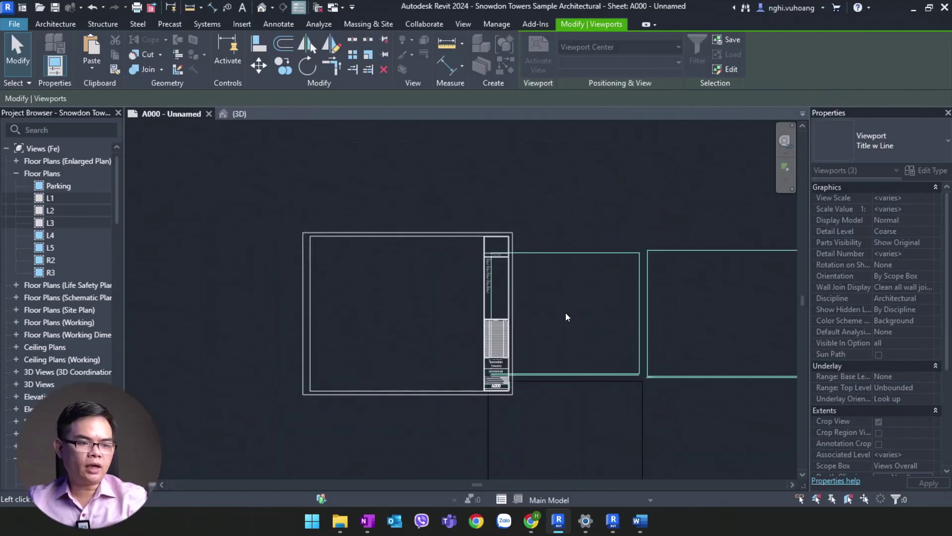
pyautogui.moveTo(567, 316); pyautogui.dragTo(419, 274, button='middle')
pyautogui.moveTo(419, 274)
pyautogui.mouseDown()
pyautogui.moveTo(480, 257)
pyautogui.moveTo(495, 263)
pyautogui.mouseUp()
pyautogui.moveTo(495, 264); pyautogui.dragTo(472, 256, button='middle')
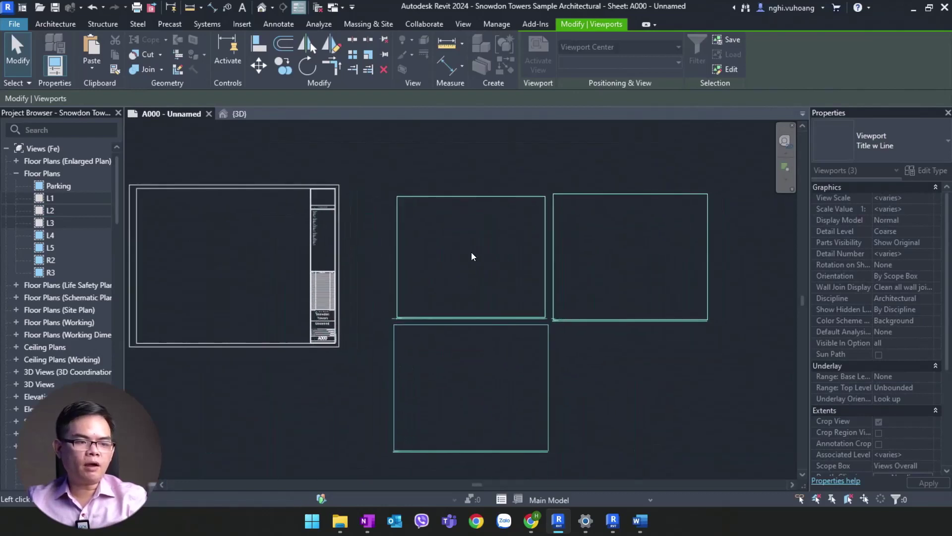
pyautogui.scroll(1, 471, 257)
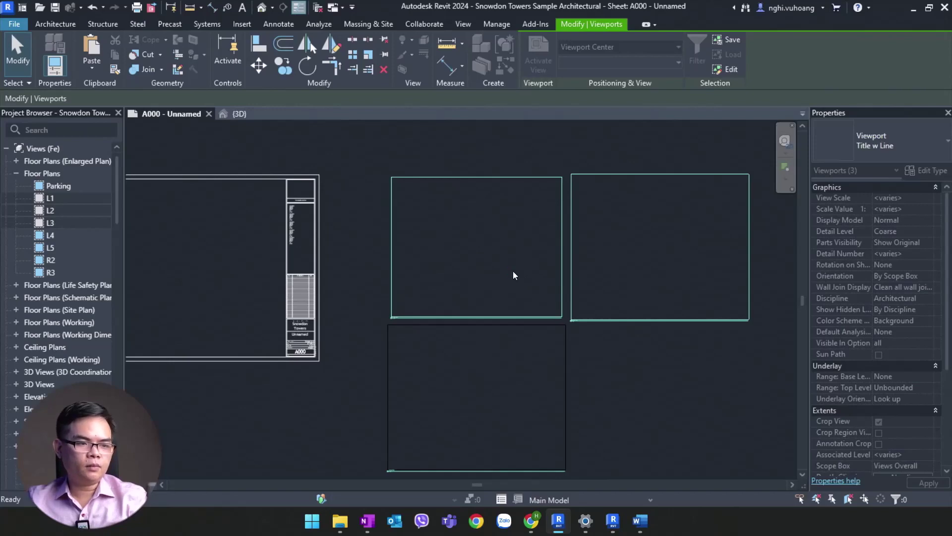
pyautogui.click(656, 394)
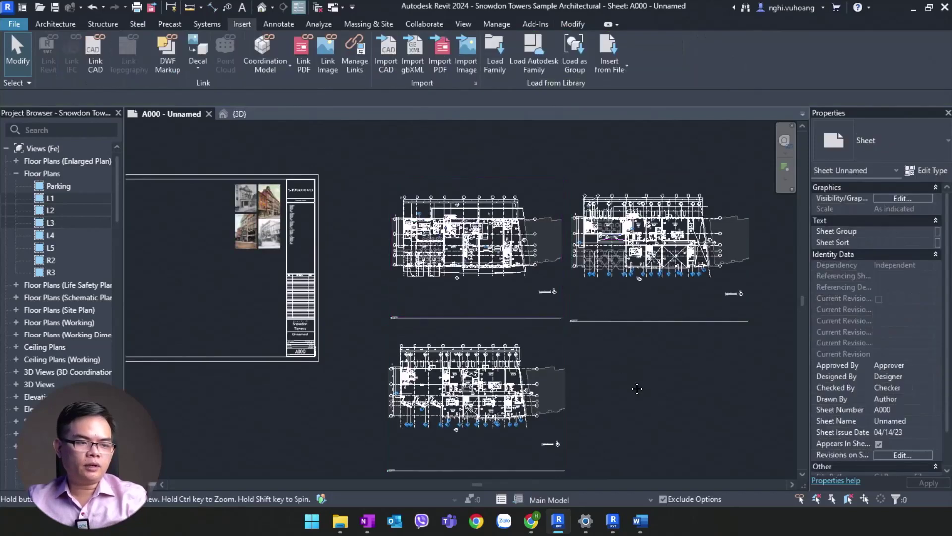
pyautogui.scroll(-3, 615, 382)
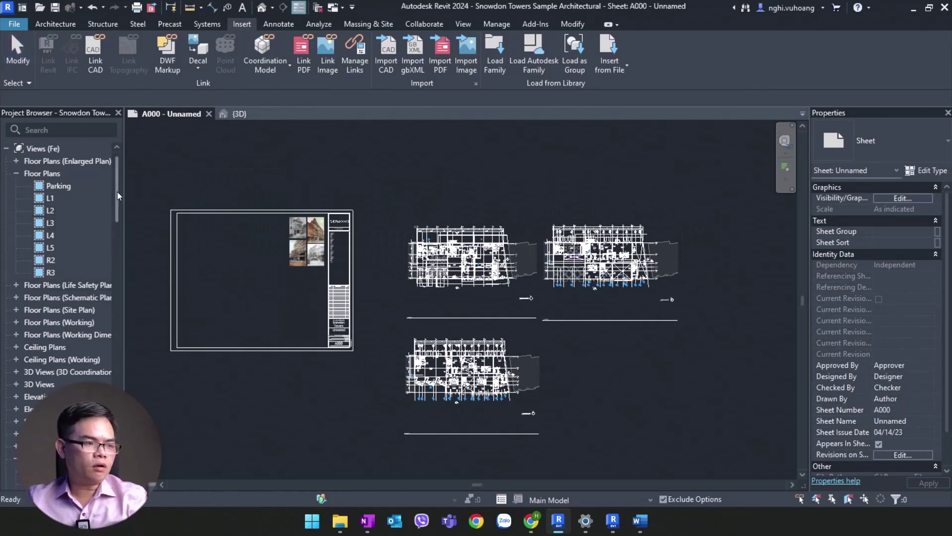
pyautogui.moveTo(117, 199); pyautogui.dragTo(117, 277)
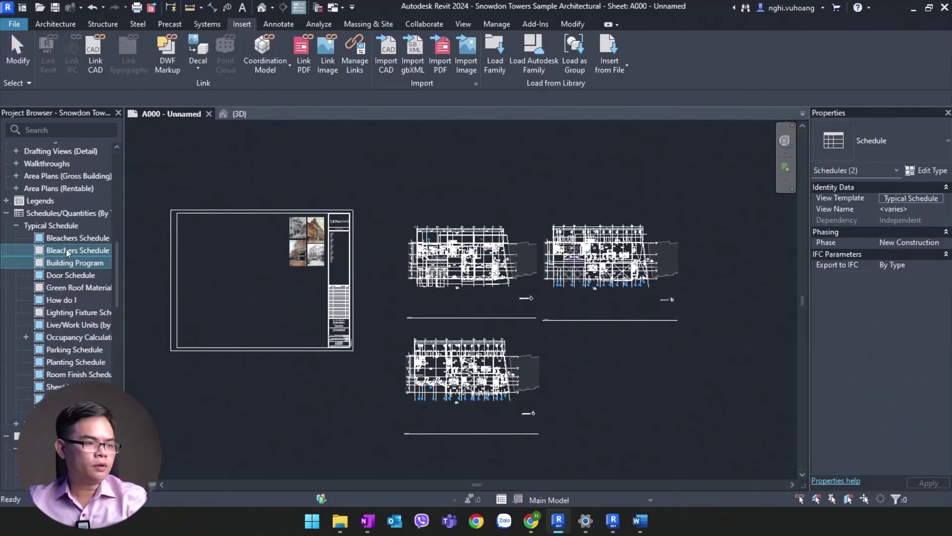
# Step: Drag Bleachers Schedule, Building Program and the green roof material schedule onto the sheet's right side
pyautogui.click(71, 250)
pyautogui.keyDown('ctrl'); pyautogui.click(84, 262); pyautogui.keyUp('ctrl')
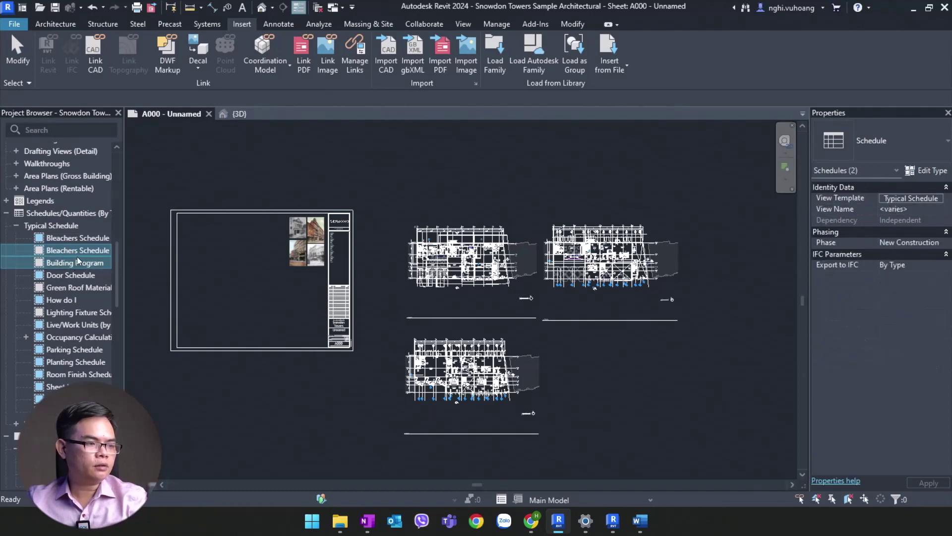
pyautogui.keyDown('ctrl'); pyautogui.click(67, 288); pyautogui.keyUp('ctrl')
pyautogui.moveTo(70, 253); pyautogui.dragTo(615, 374)
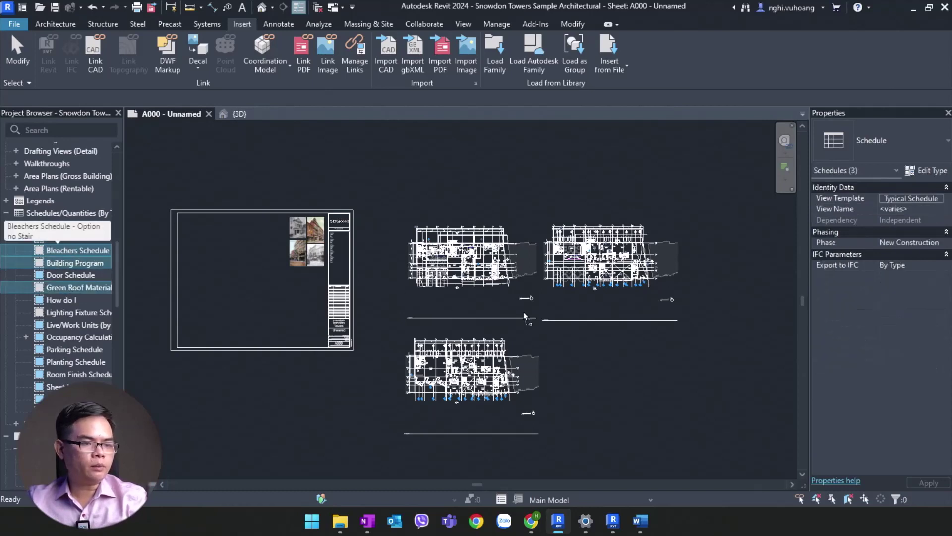